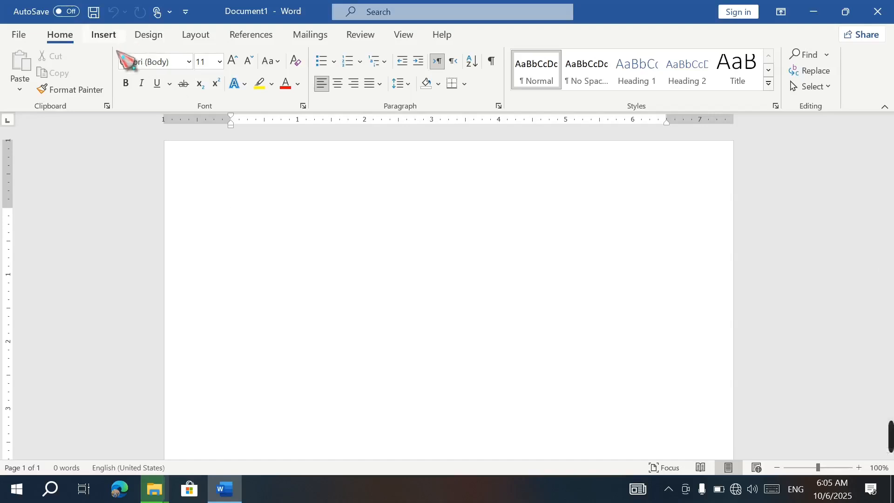
Step: Set the page orientation to Landscape and the paper size to A4
click(103, 35)
click(150, 37)
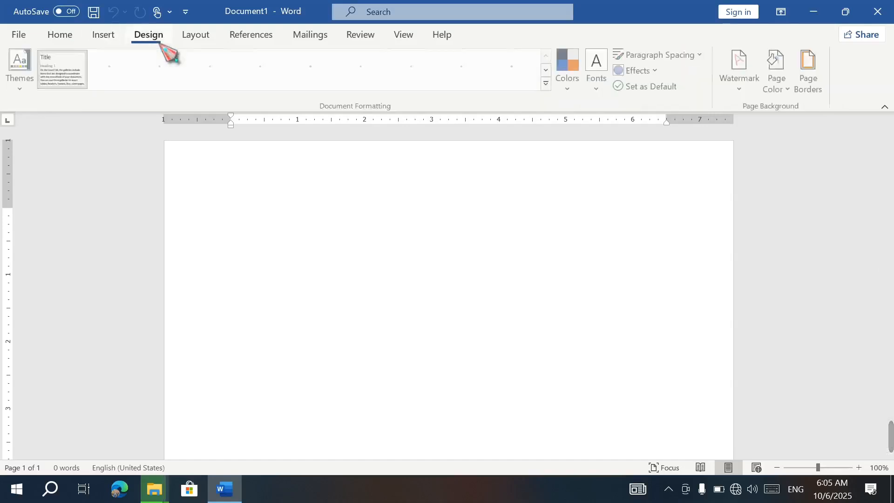
click(197, 37)
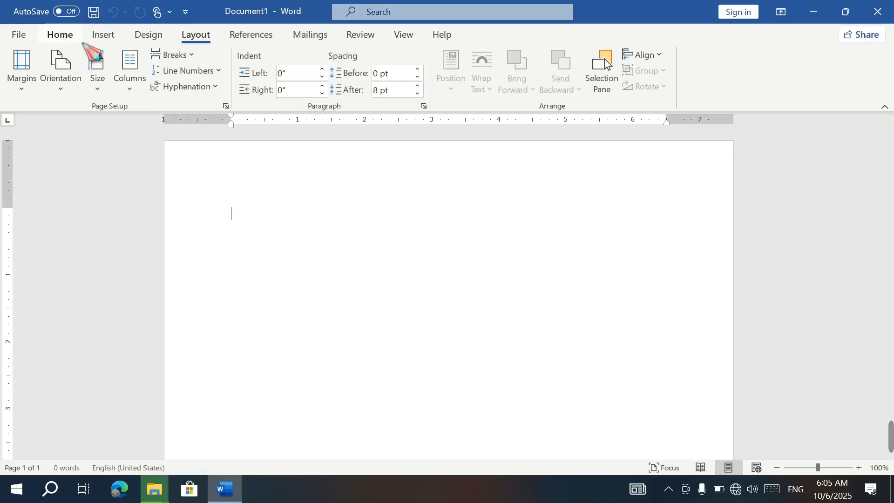
click(65, 39)
click(193, 42)
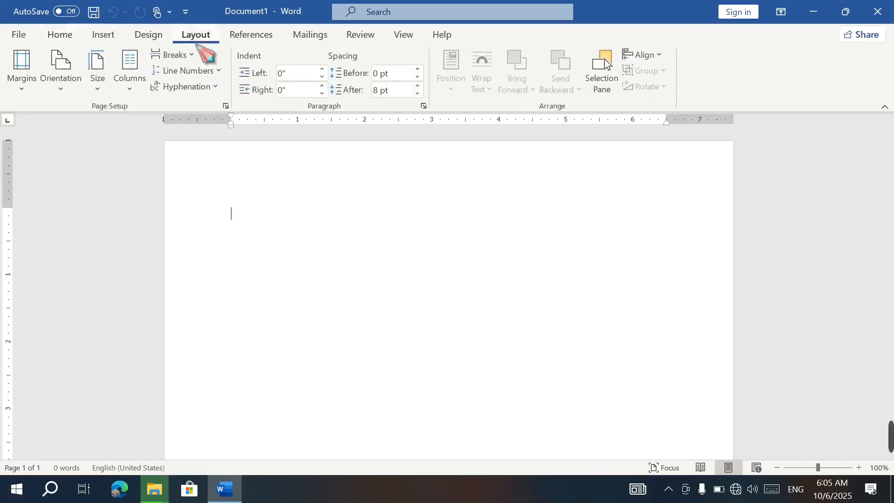
click(68, 96)
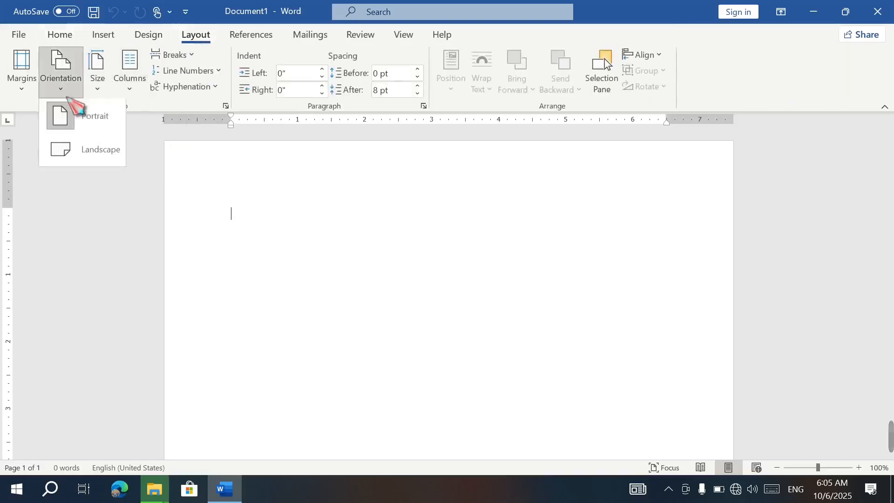
click(97, 163)
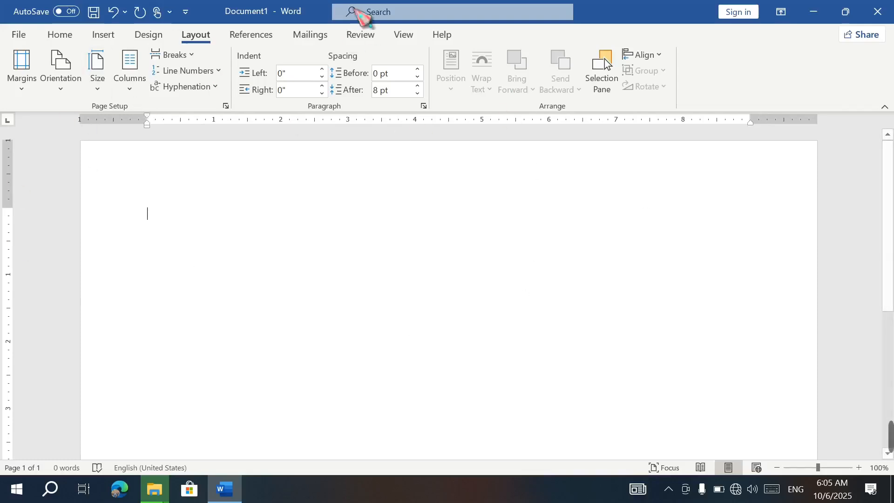
click(99, 91)
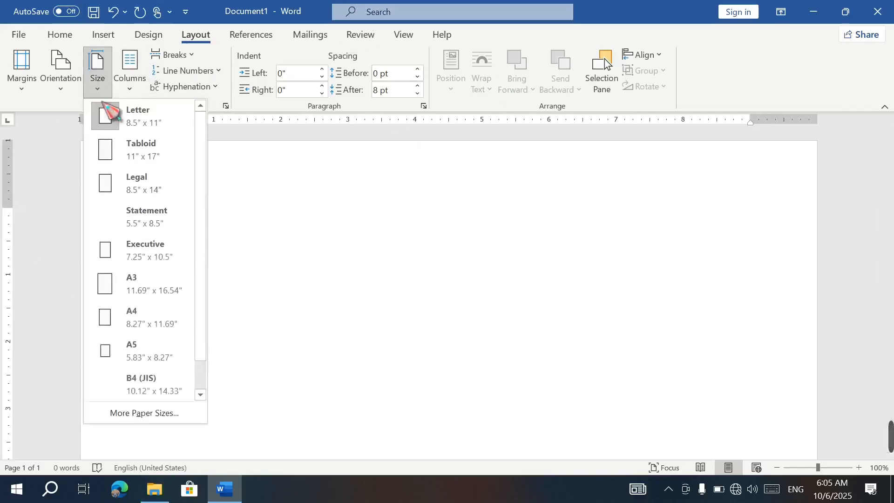
click(148, 321)
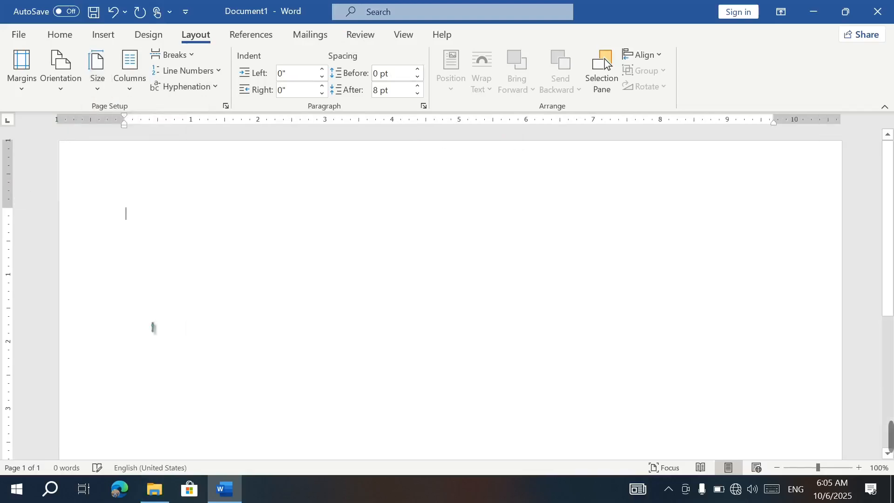
Step: Zoom the document out to show one whole page
drag(888, 262, 887, 394)
drag(818, 467, 807, 466)
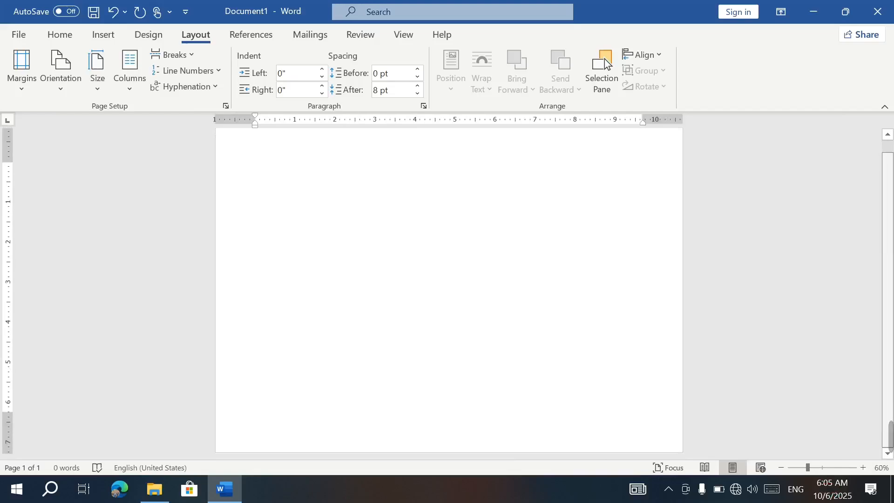
click(360, 35)
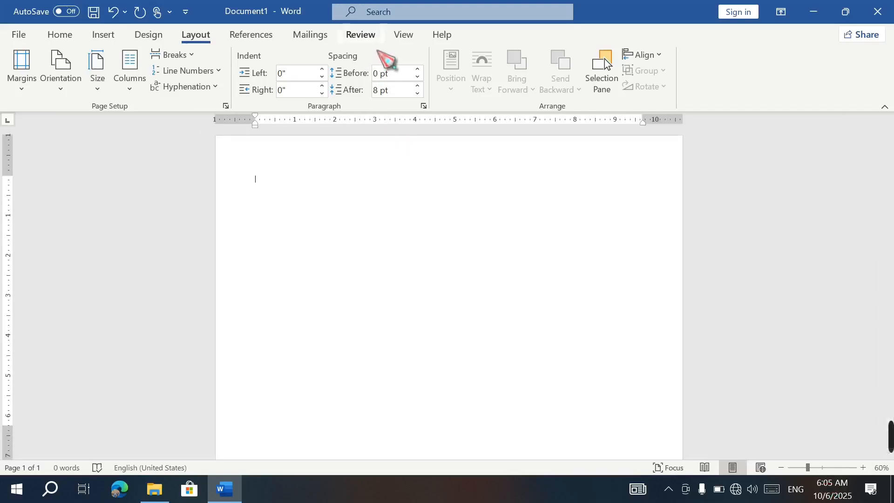
click(404, 34)
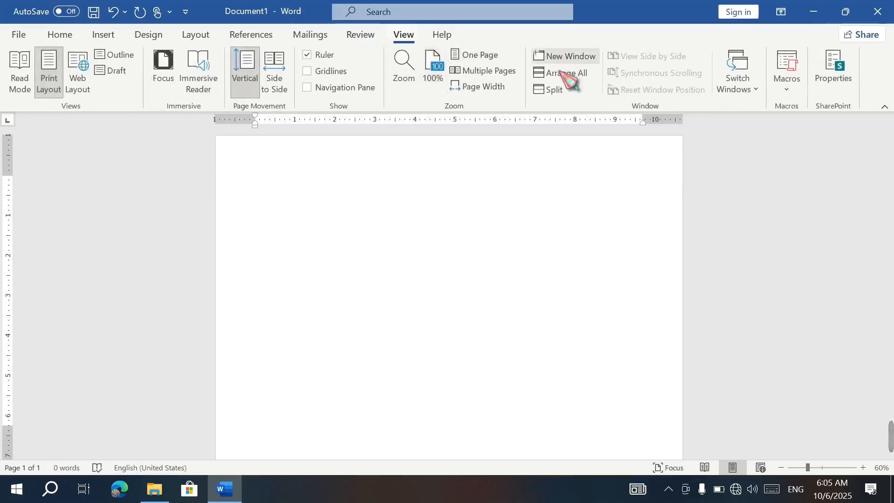
click(479, 56)
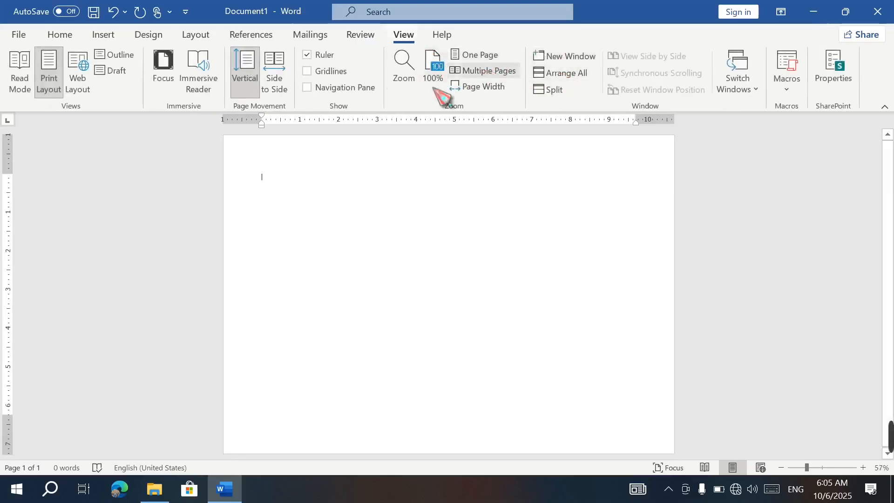
Step: Review the page setup: the A4 paper size, the Landscape orientation and the margin presets
click(204, 36)
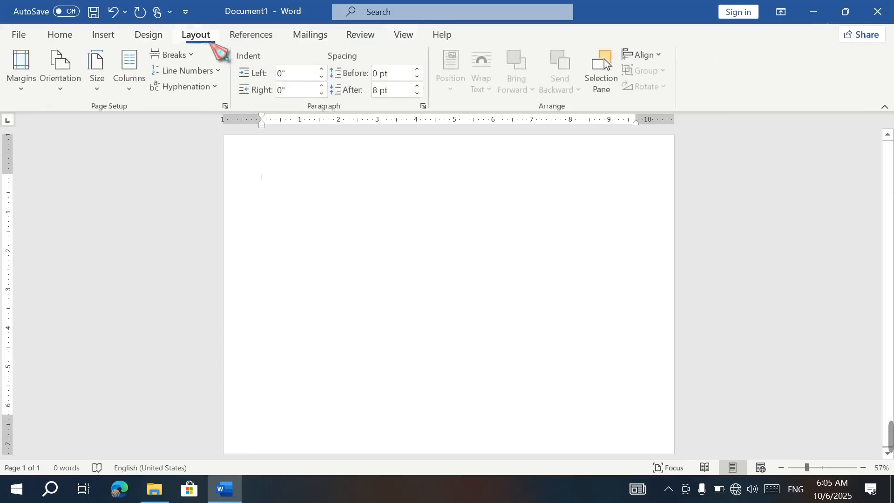
click(97, 81)
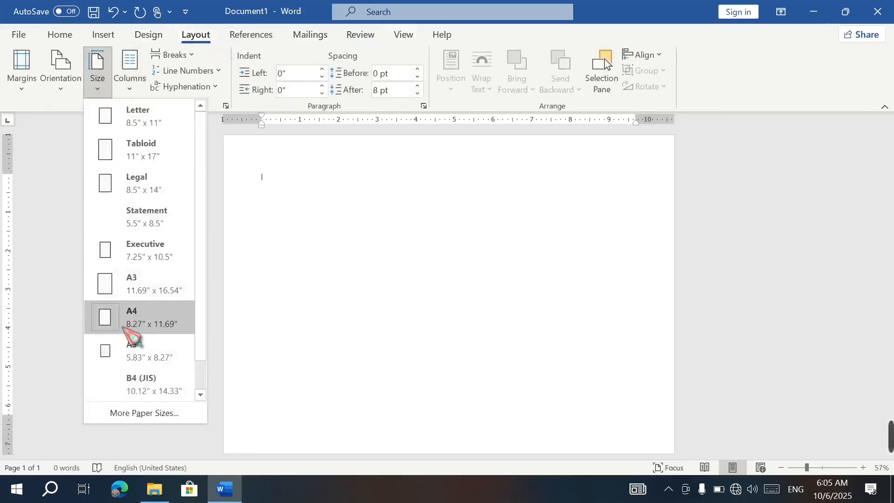
click(132, 323)
click(63, 83)
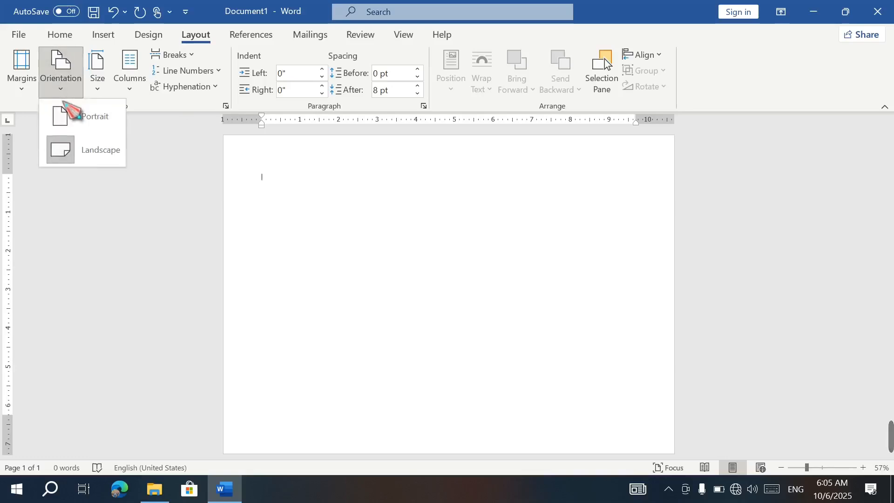
click(83, 154)
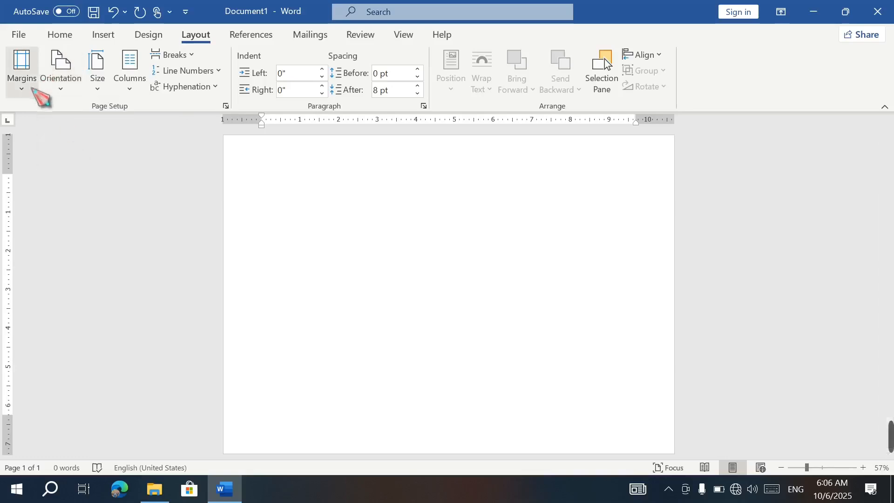
click(28, 88)
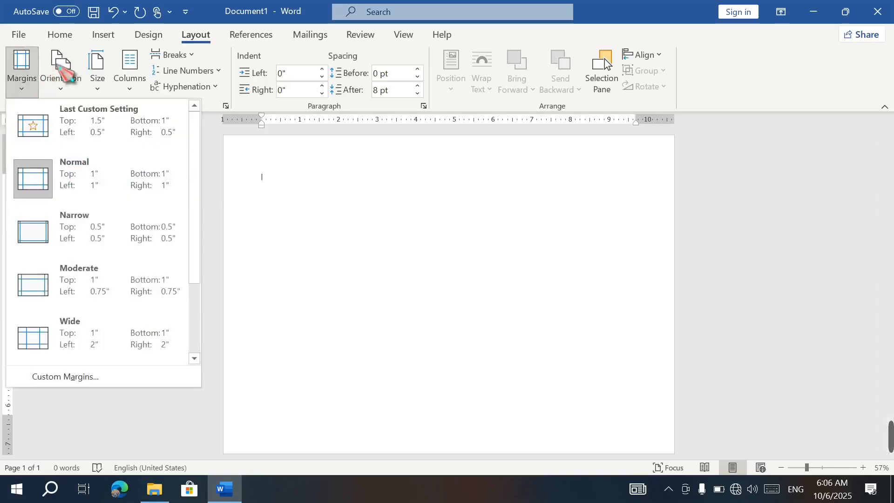
click(258, 145)
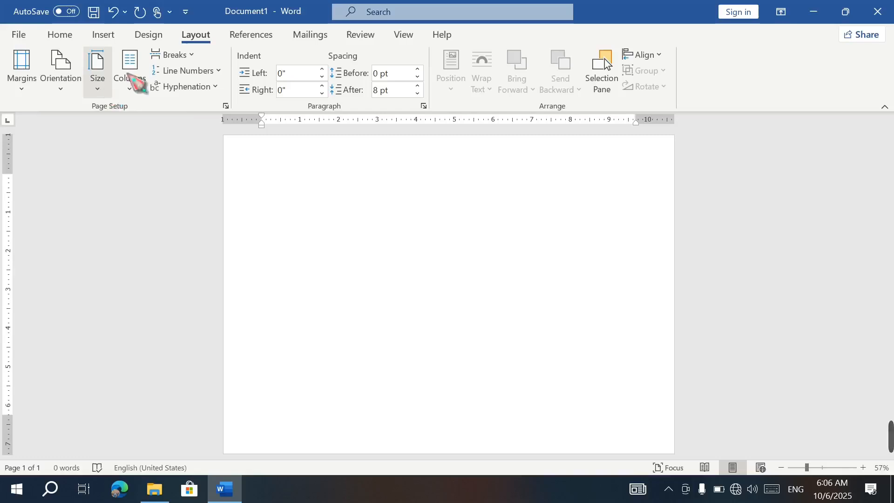
Step: Draw a rectangle covering nearly the whole page, about 10.92" wide and 7.86" high
click(103, 34)
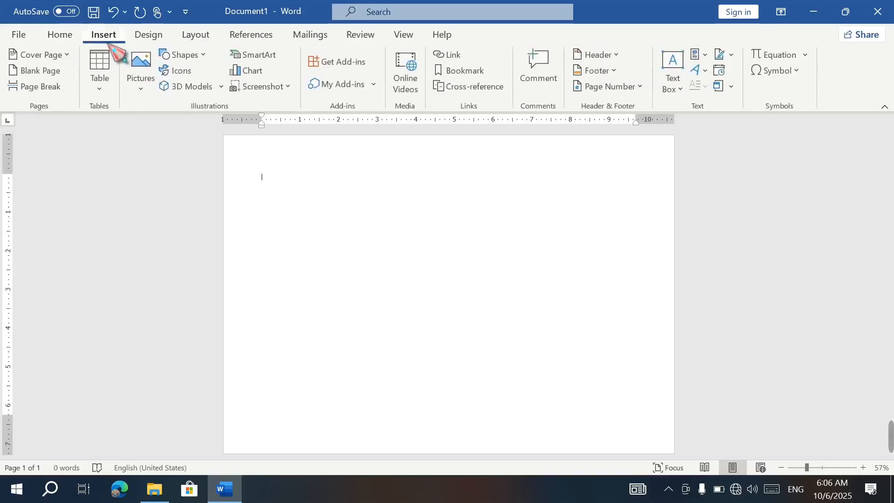
click(208, 56)
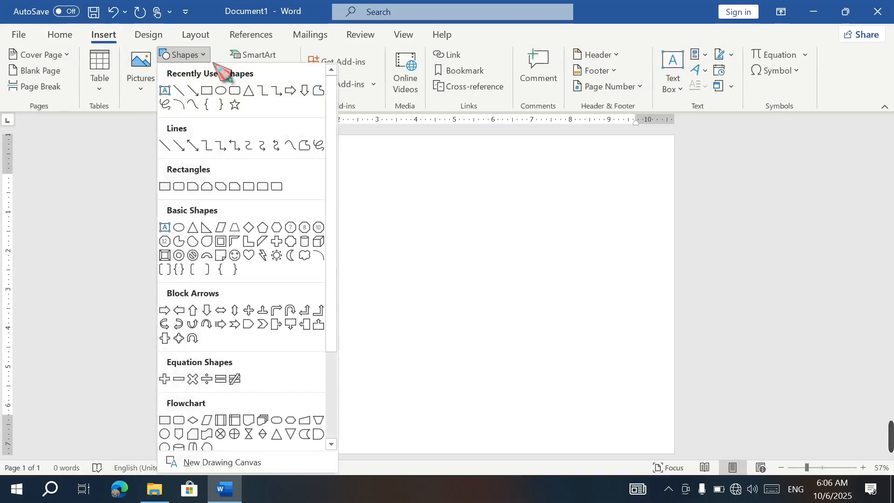
click(210, 93)
drag(252, 166, 673, 456)
drag(471, 171, 470, 160)
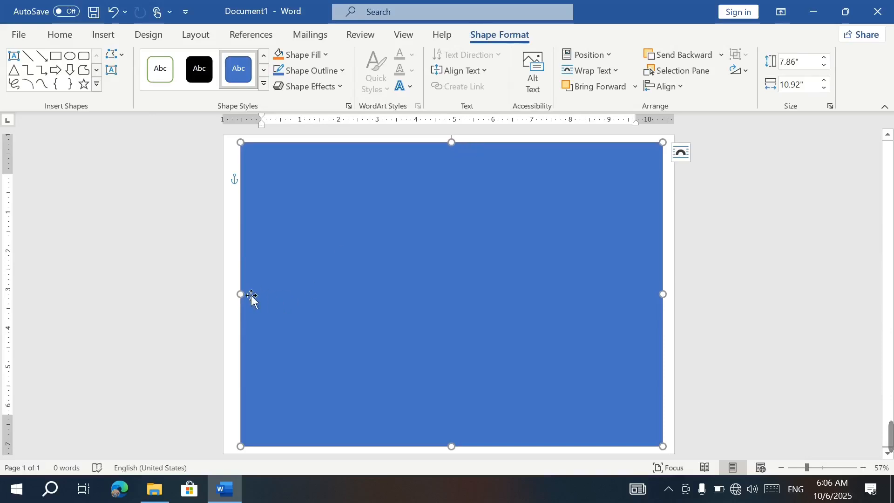
Step: Stretch the large rectangle towards the page edges to about 11.29" wide and 7.92" high, leaving a thin even margin
drag(257, 309, 249, 309)
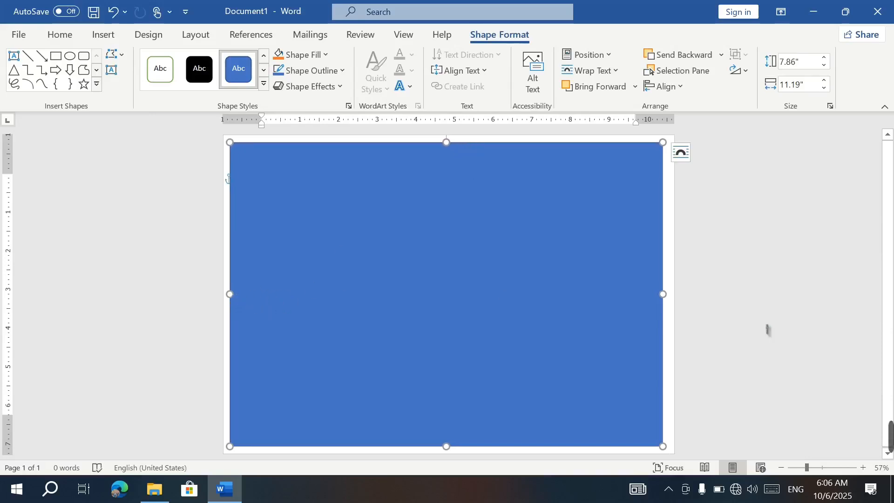
drag(680, 314, 679, 308)
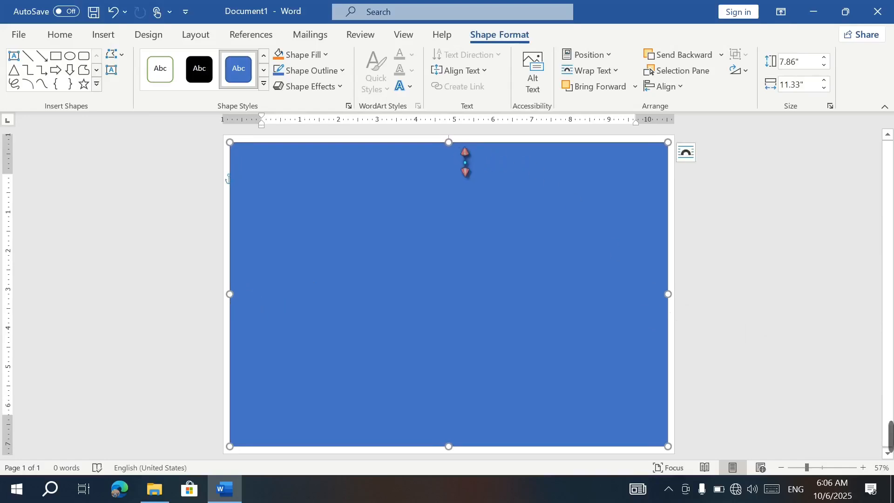
drag(458, 152, 465, 158)
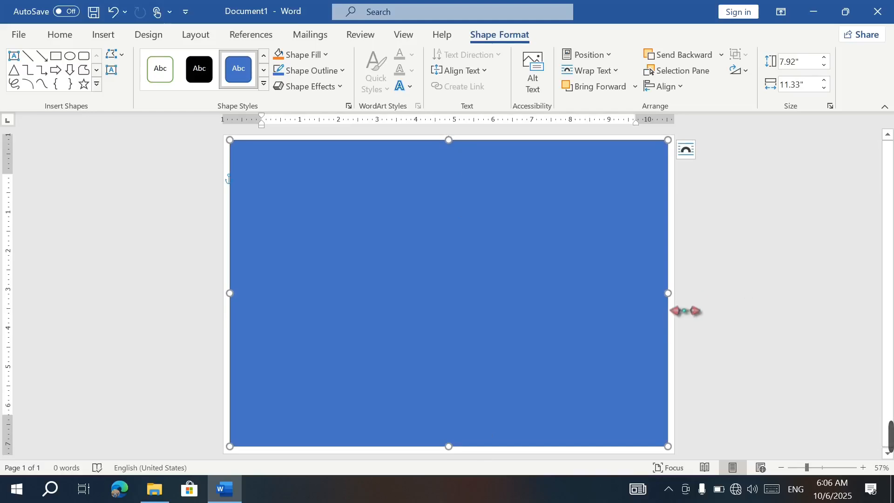
drag(679, 304, 676, 305)
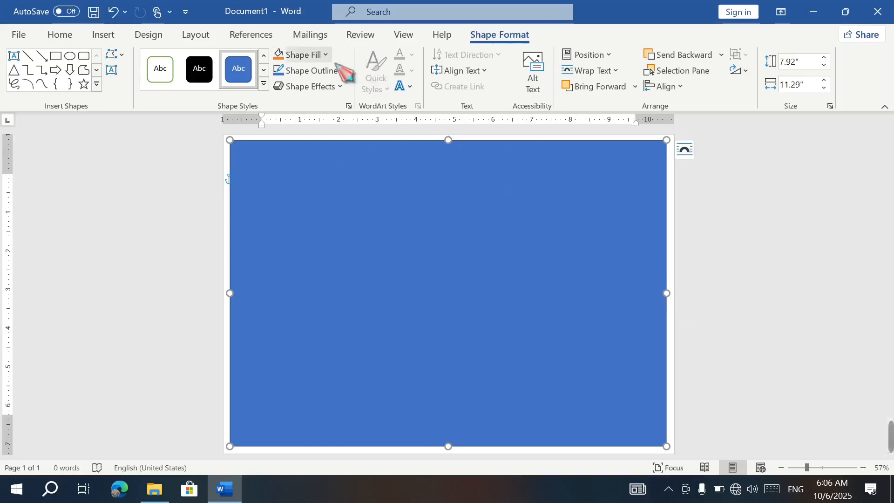
Step: Remove the large rectangle's fill and set its outline weight to 6 pt
click(325, 54)
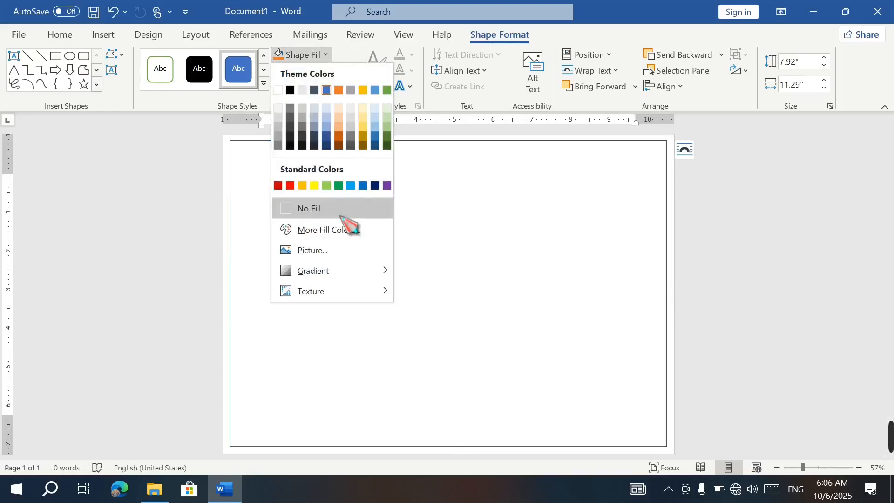
click(338, 207)
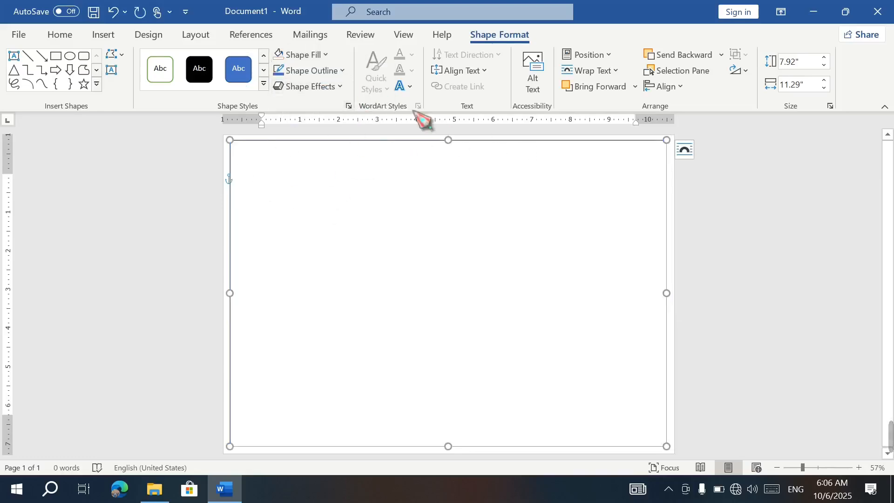
click(342, 71)
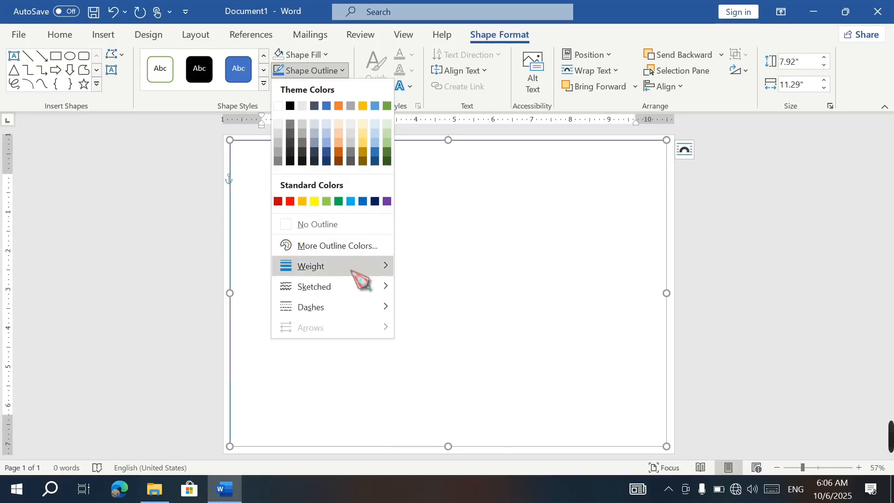
mouse_move(359, 279)
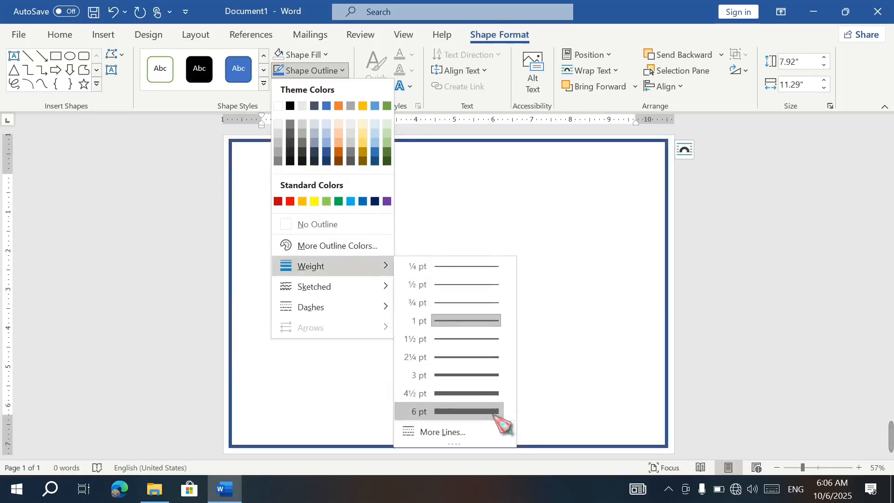
click(494, 412)
Step: Preview the sketched and dashed outline styles on the border rectangle and choose the solid line
click(342, 71)
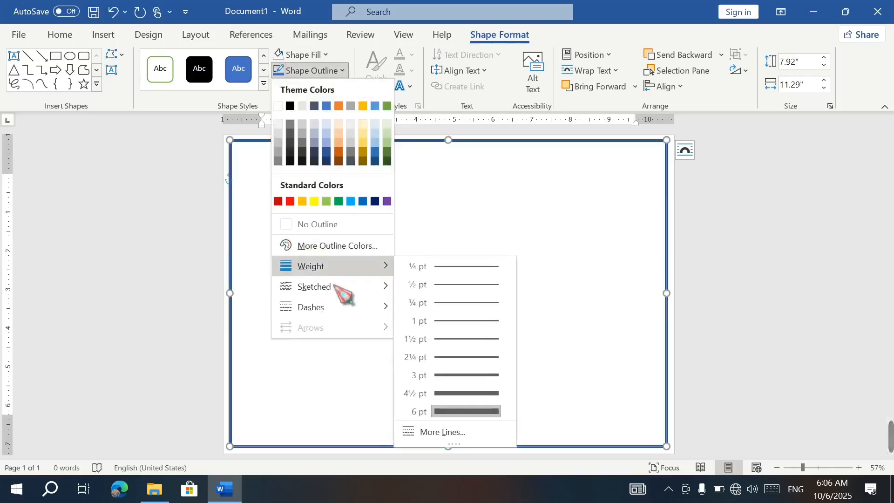
mouse_move(343, 292)
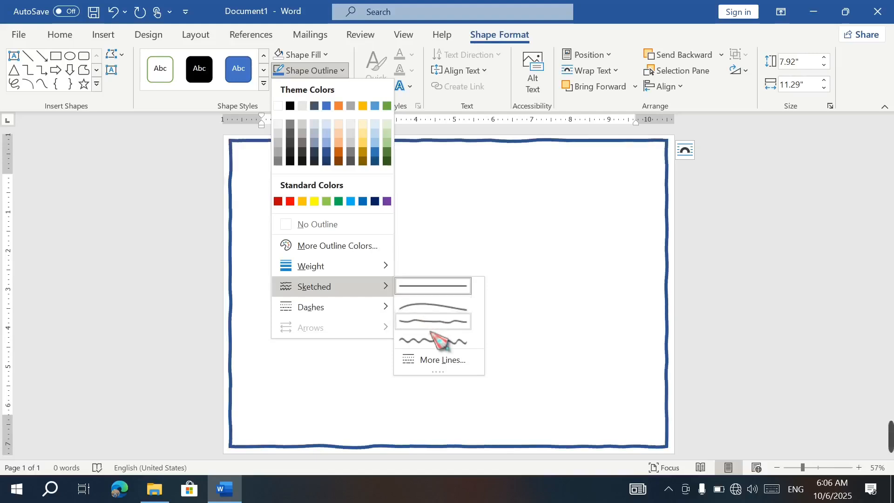
mouse_move(362, 315)
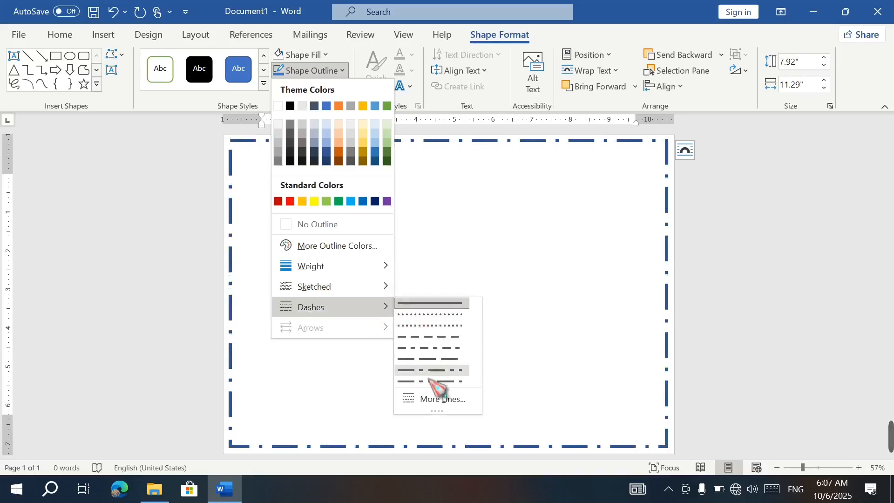
click(435, 304)
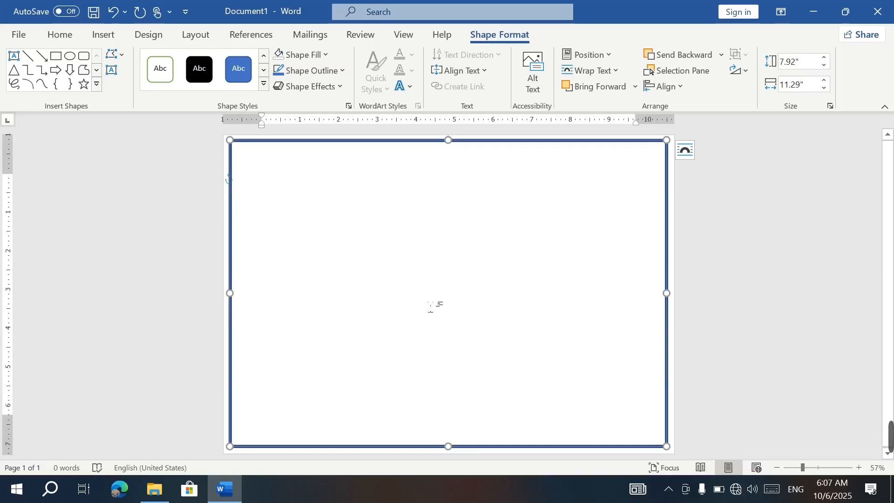
Step: Draw a narrow rectangle about 7.63" by 1.04" inside the border and rotate it clockwise so it slopes down to the right
click(97, 85)
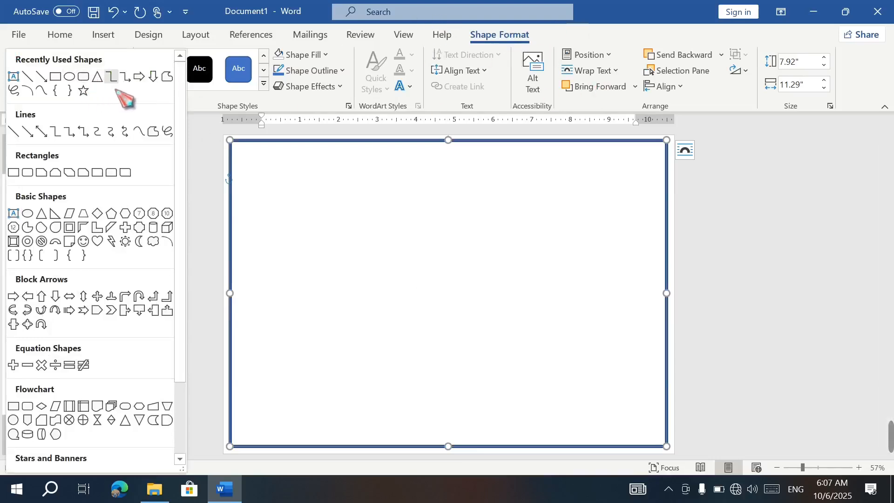
click(68, 88)
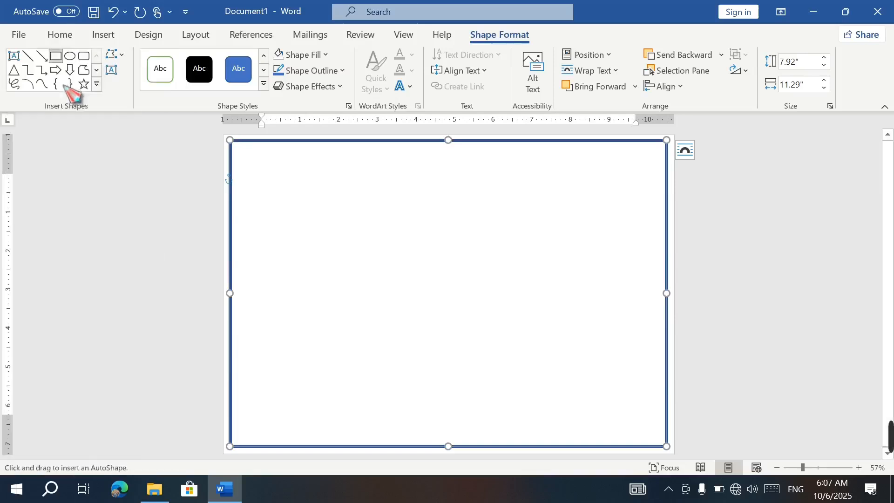
mouse_move(346, 222)
mouse_down()
mouse_move(442, 307)
mouse_move(580, 291)
mouse_move(630, 257)
mouse_move(640, 263)
mouse_up()
drag(474, 182, 511, 194)
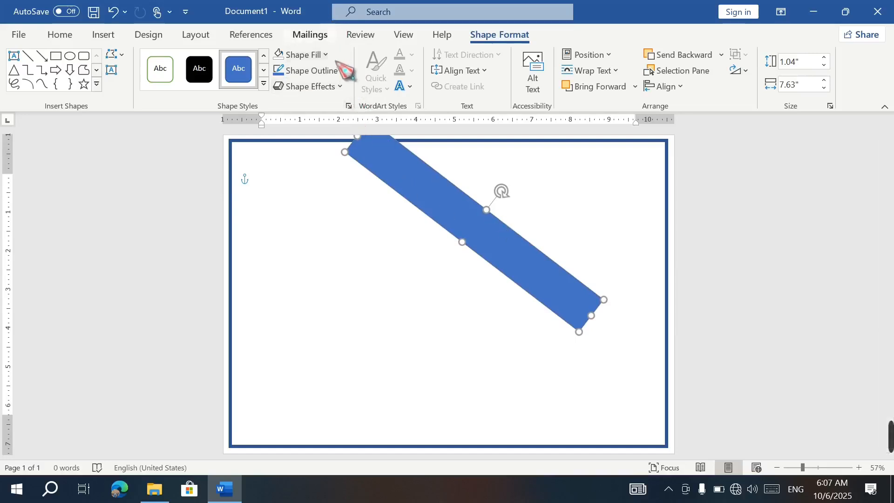
Step: Fill the sloping rectangle with the standard dark blue and remove its outline
click(326, 55)
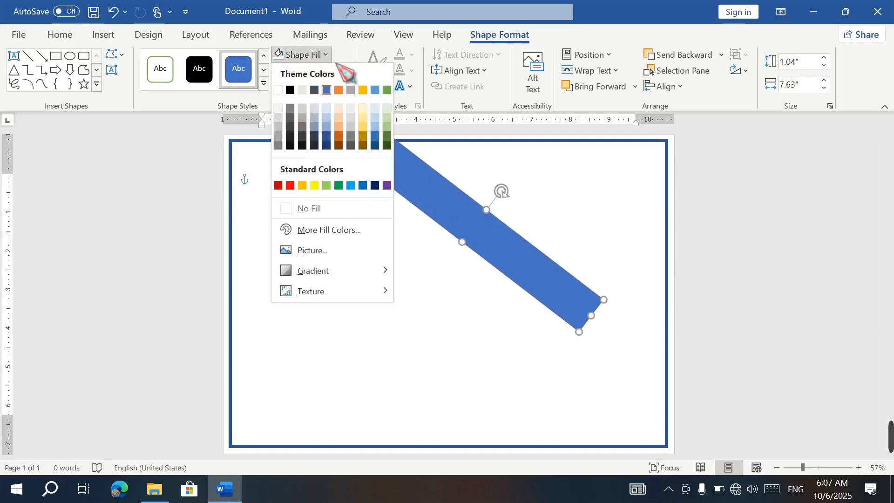
click(380, 185)
click(342, 71)
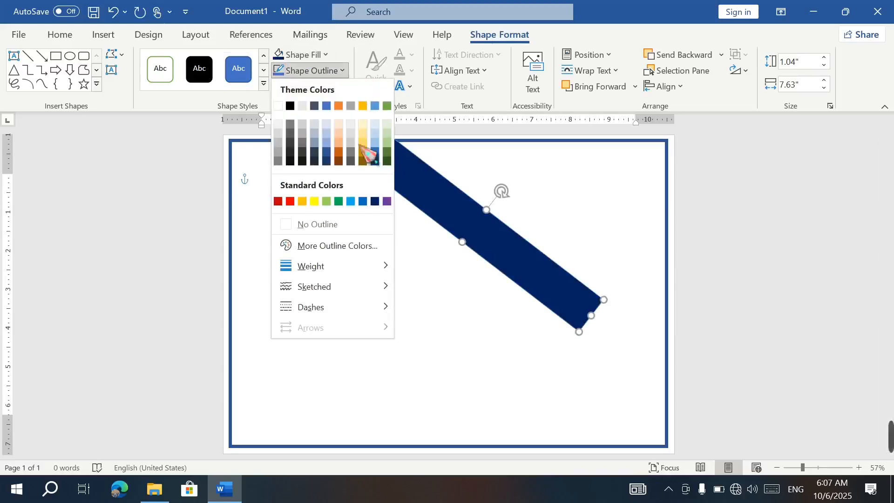
click(352, 230)
Step: Place the dark blue band across the page's upper-right corner at about 1.34" high and duplicate it with a slight offset
drag(464, 216, 651, 147)
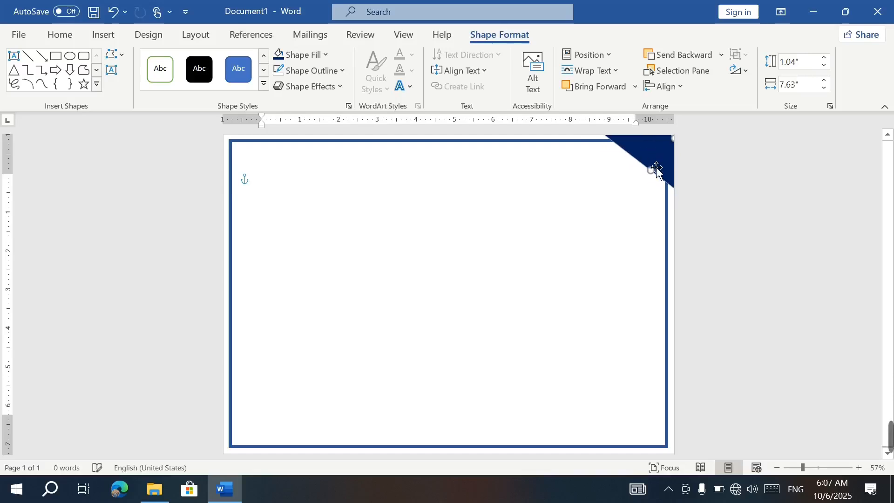
drag(661, 182, 659, 160)
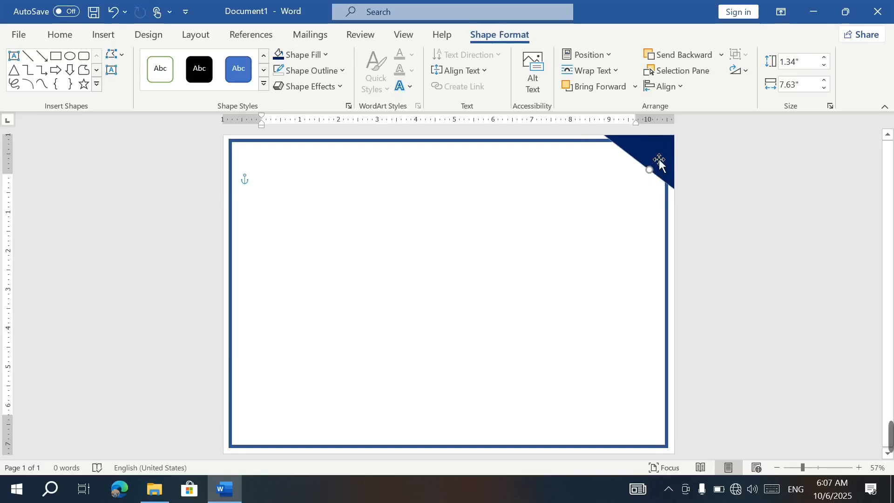
key(ctrl+z)
drag(659, 161, 655, 159)
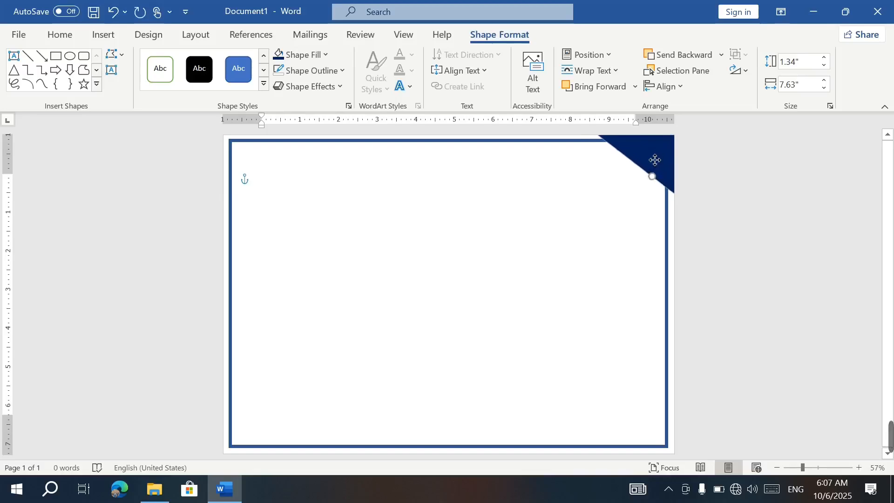
Step: Fill the duplicate band with light gray and send it behind the dark blue band as a thin edge strip
click(325, 54)
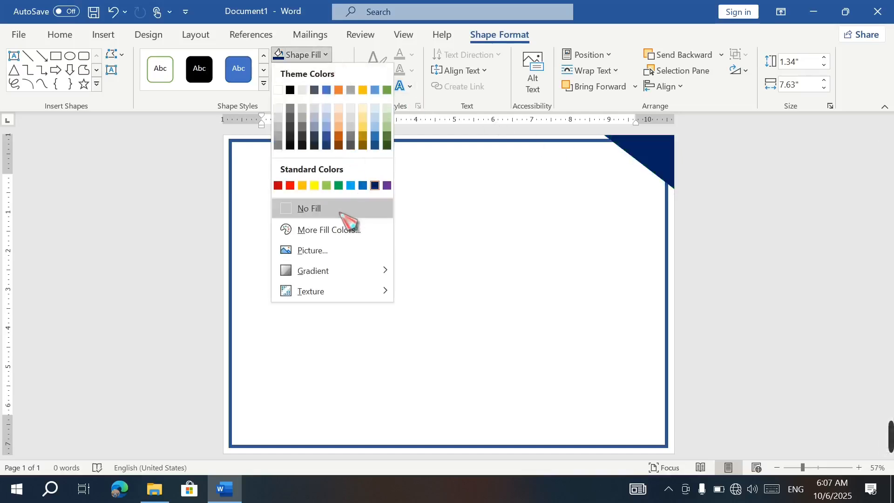
click(278, 118)
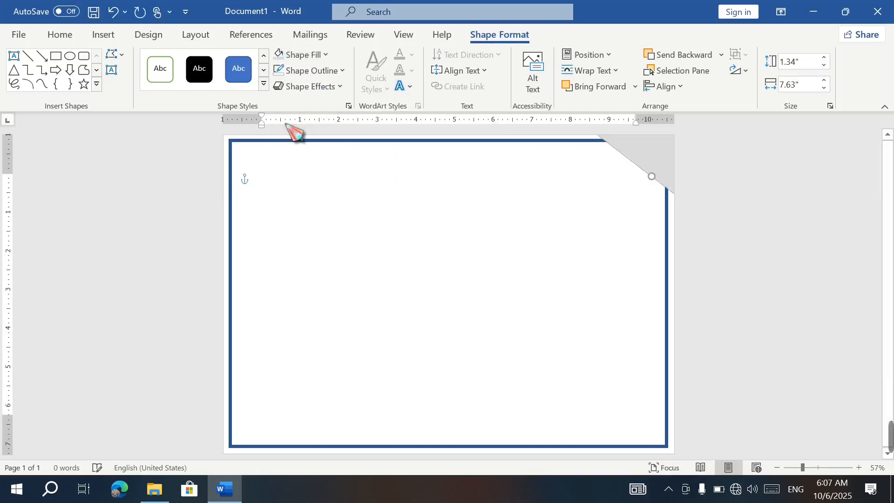
click(689, 66)
click(579, 264)
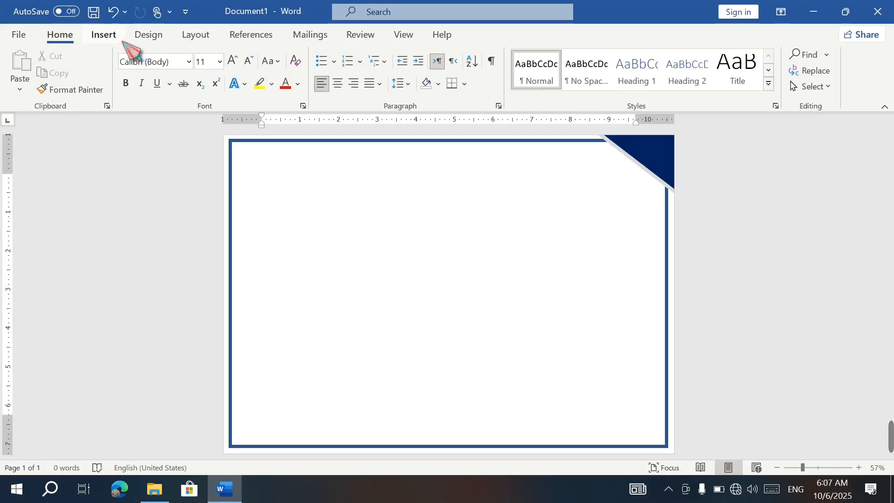
Step: Try to select the dark blue and light gray corner bands together
click(103, 35)
click(646, 150)
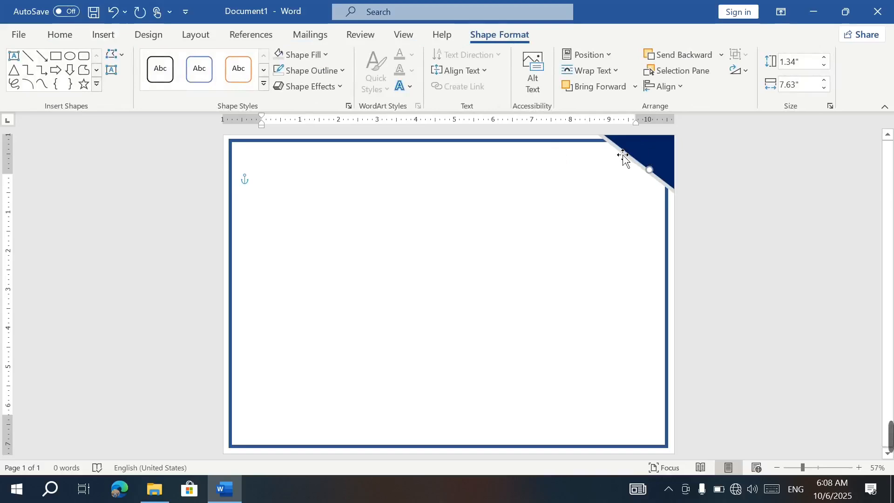
key(Escape)
drag(653, 155, 628, 158)
ctrl+click(625, 153)
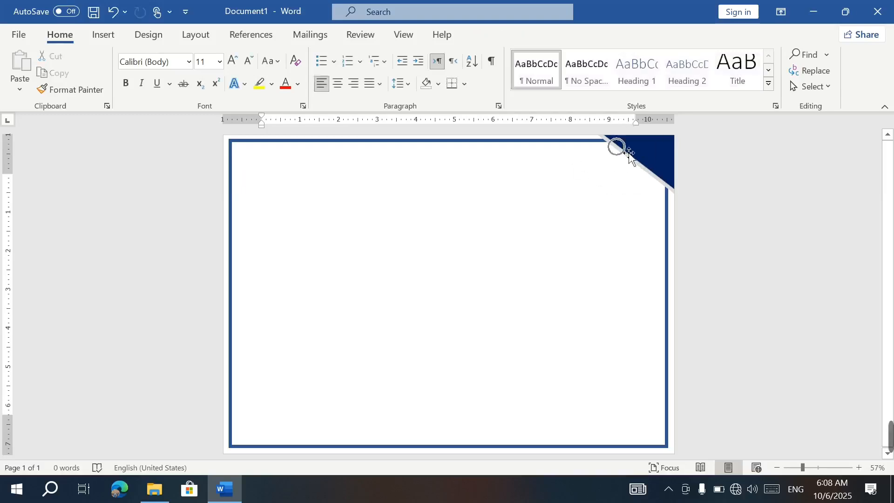
ctrl+click(652, 158)
ctrl+click(652, 157)
ctrl+click(652, 158)
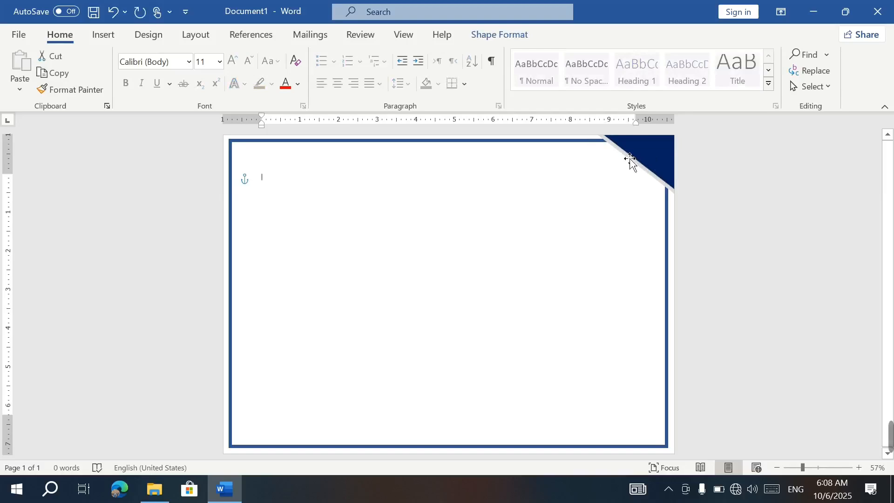
ctrl+click(630, 159)
Step: Move the dark blue and light gray bands to the middle of the page, keeping them offset, and group them
drag(650, 158, 558, 241)
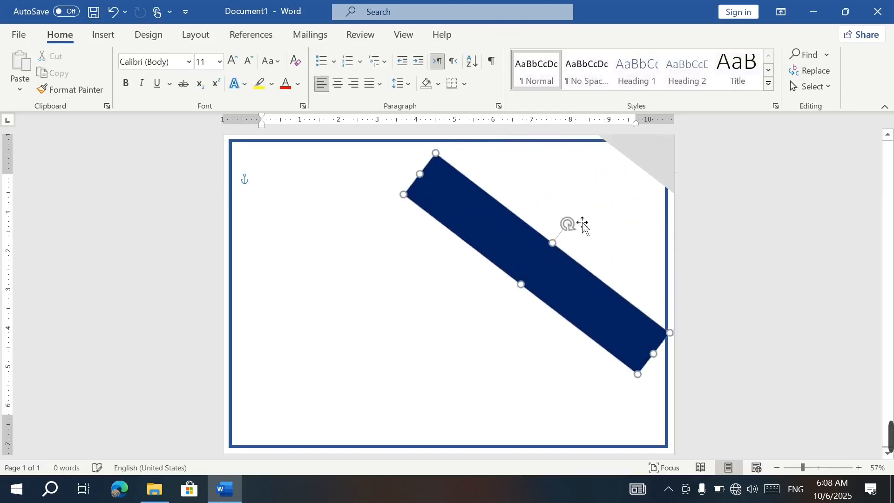
drag(670, 150, 532, 259)
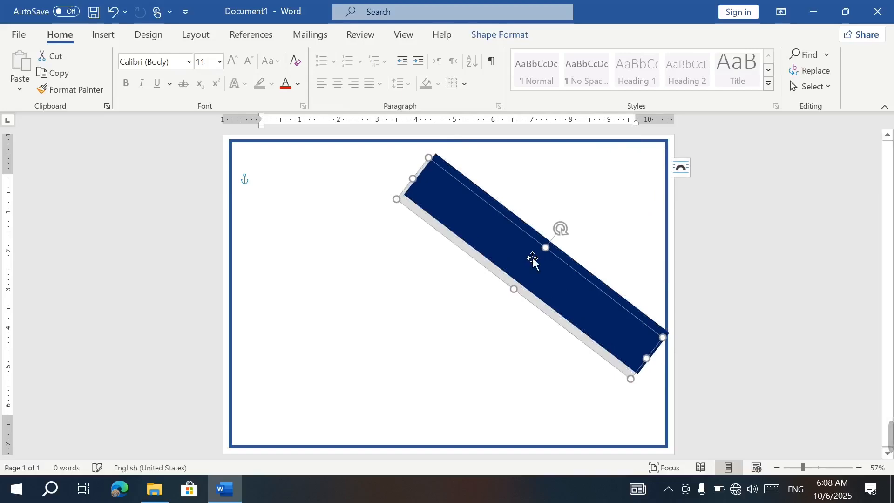
shift+click(484, 196)
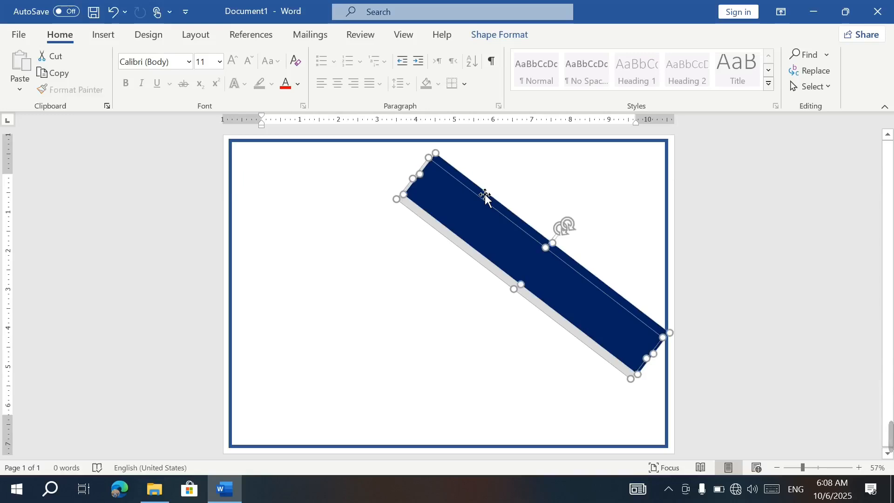
right_click(484, 197)
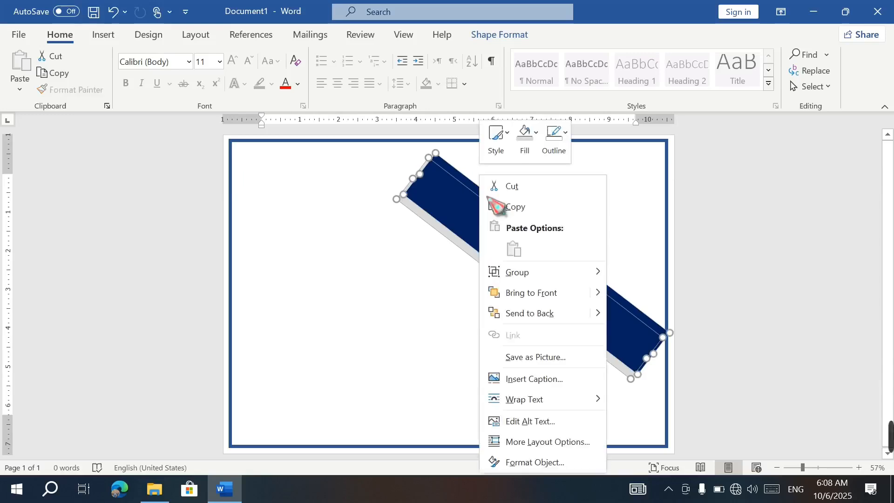
mouse_move(521, 274)
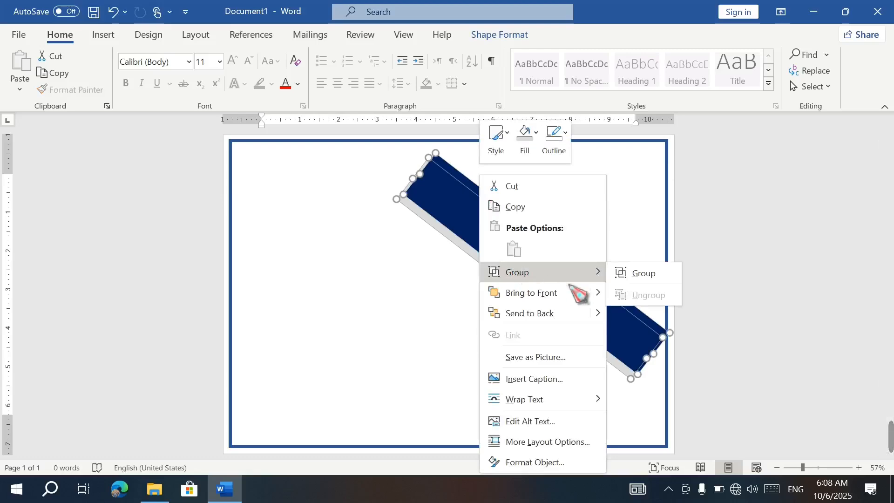
click(643, 274)
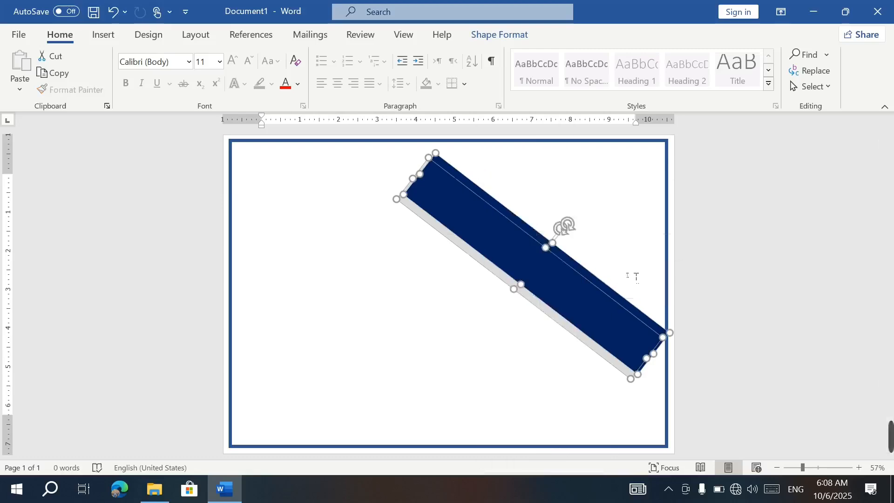
Step: Duplicate the grouped bands, keeping one group in the upper-right corner, and rotate the group in the page's middle by 180 degrees
drag(537, 281, 422, 307)
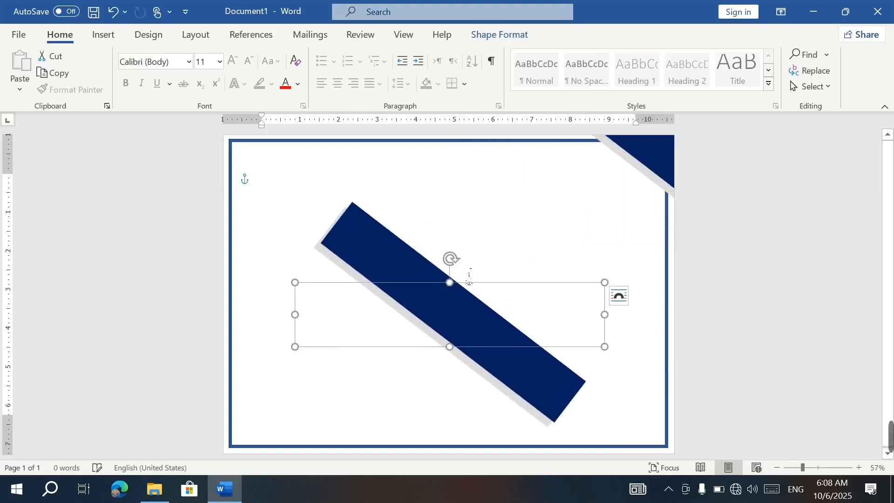
drag(460, 270, 518, 269)
drag(544, 412, 455, 423)
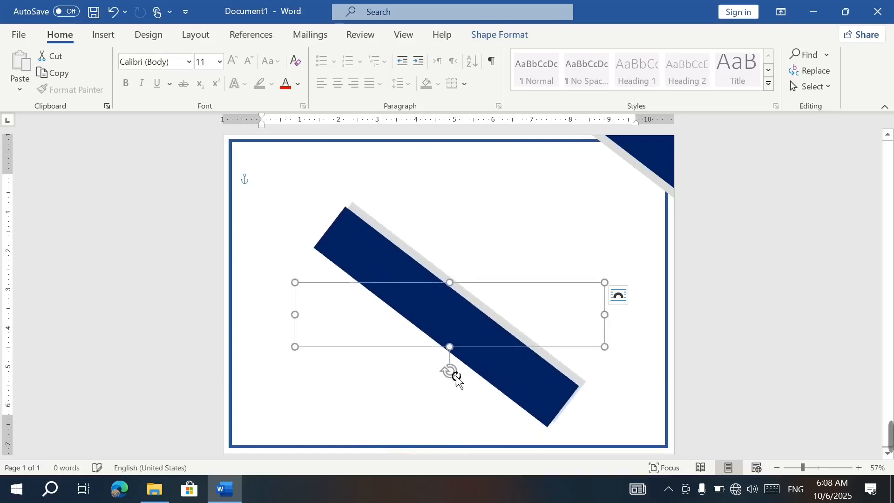
Step: Move the rotated group across the page's lower-left corner and fine-tune both corner groups so the bands cover their corners evenly
drag(447, 321, 220, 413)
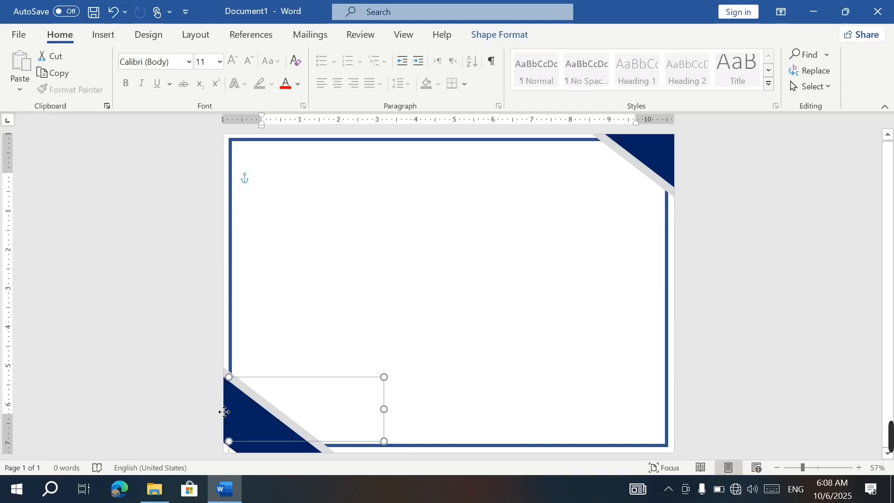
drag(658, 154, 644, 153)
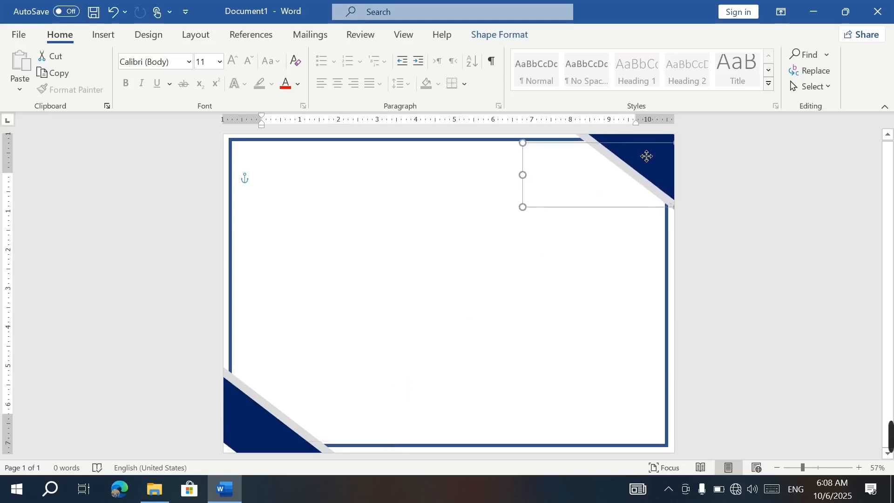
click(283, 436)
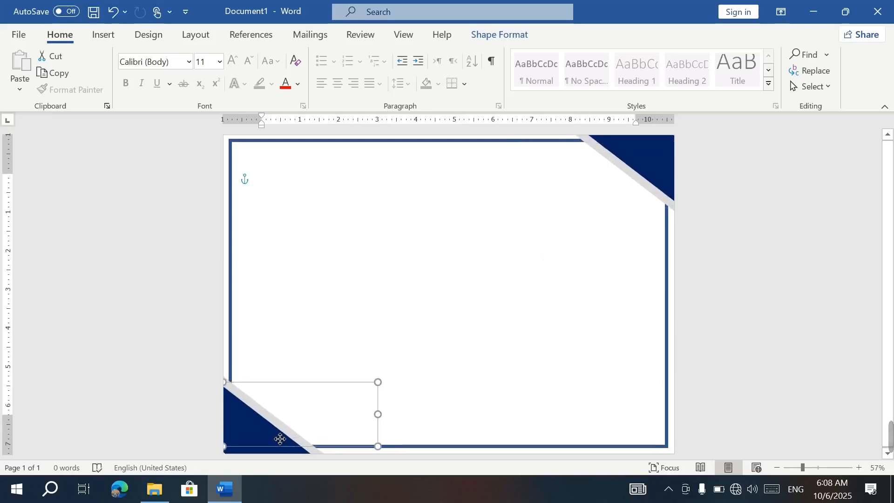
click(512, 340)
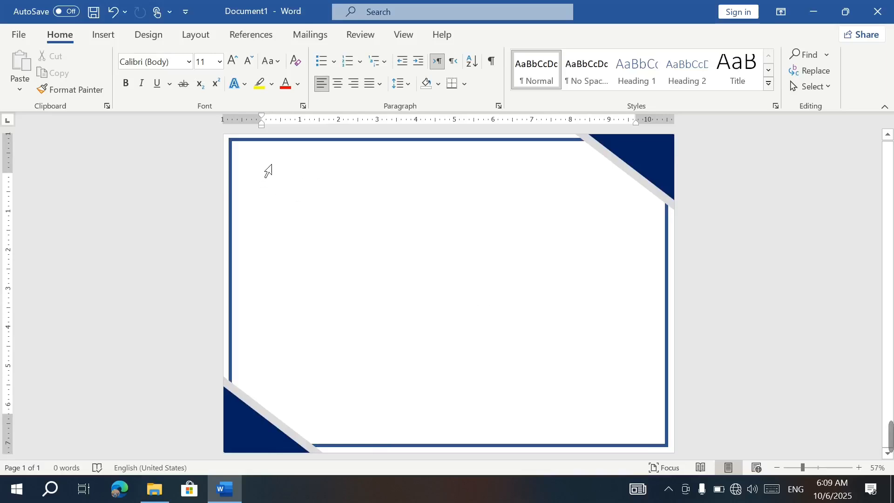
Step: Insert an 8-point star about 2.11" wide and 2" high inside the frame's upper-left corner
click(104, 38)
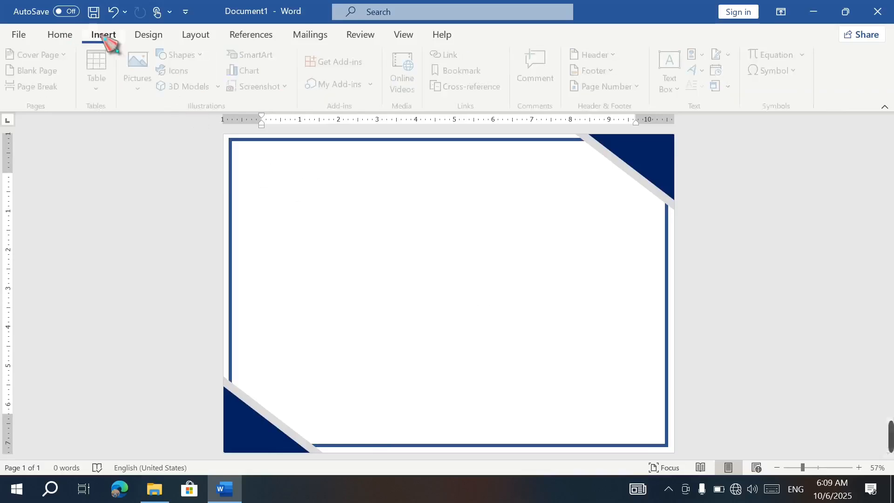
click(141, 83)
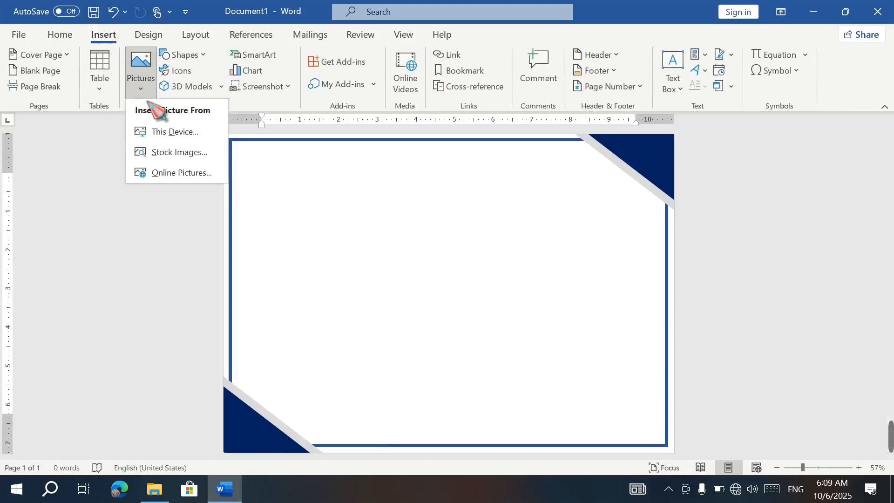
click(202, 56)
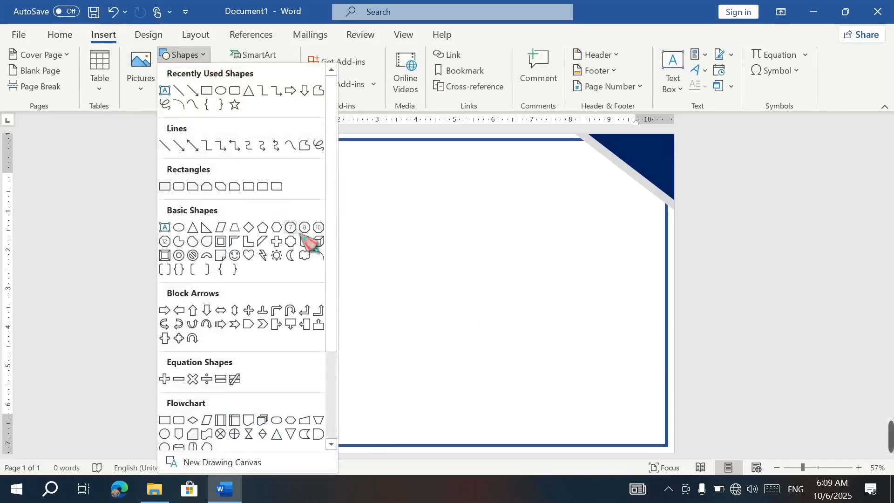
drag(334, 248, 334, 378)
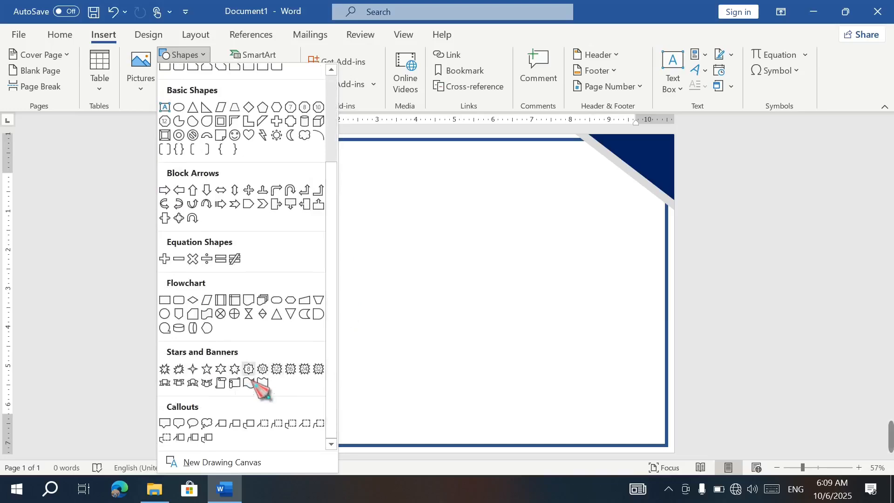
click(256, 382)
mouse_move(249, 161)
mouse_down()
mouse_move(331, 223)
mouse_move(332, 239)
mouse_move(286, 194)
mouse_up()
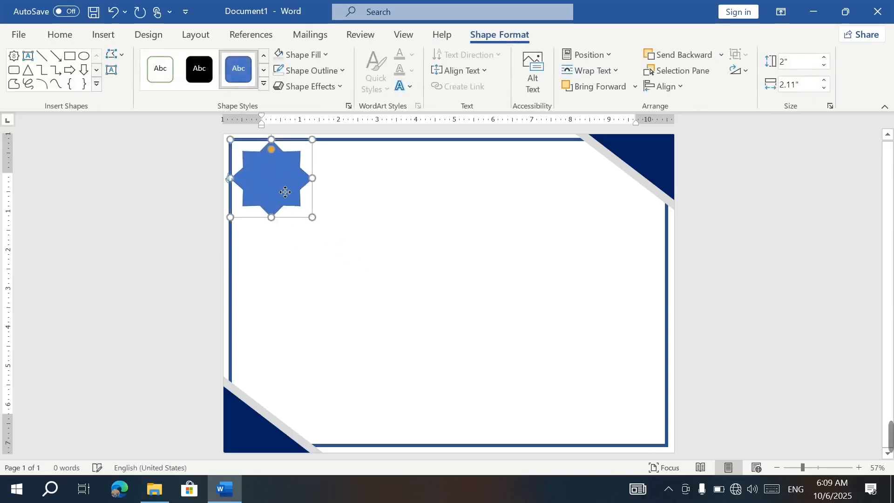
Step: Draw an oval about 1.24" wide and 1.32" high and center it on the star
click(84, 55)
mouse_move(251, 167)
mouse_down()
mouse_move(309, 211)
mouse_move(309, 233)
mouse_up()
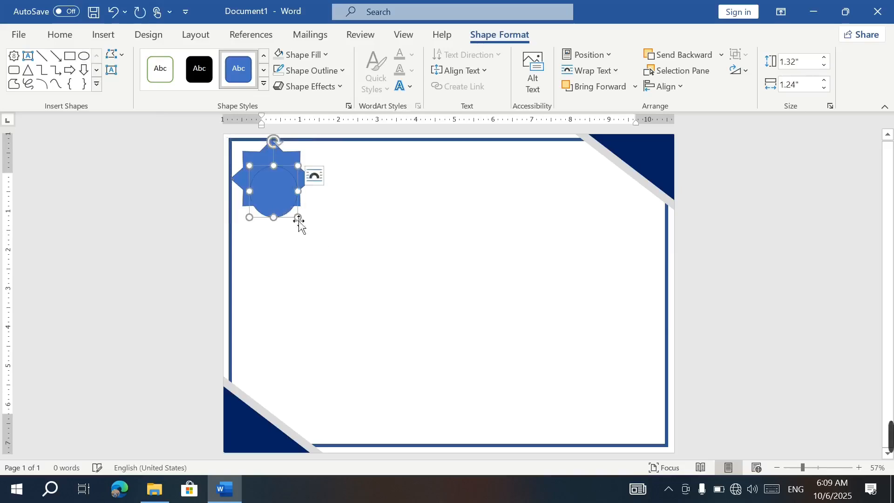
drag(281, 202, 276, 190)
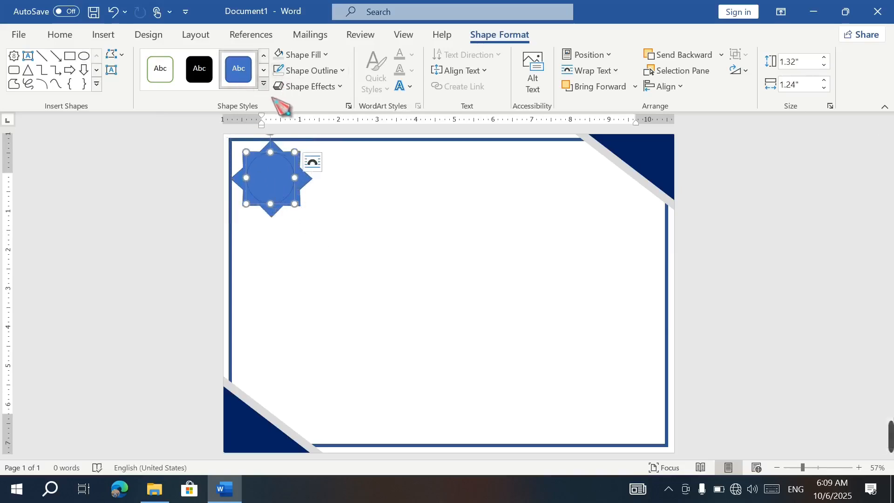
Step: Apply the gold filled shape style to the oval, enlarge it to about 1.3" by 1.39" and recenter it on the star
click(263, 83)
click(317, 148)
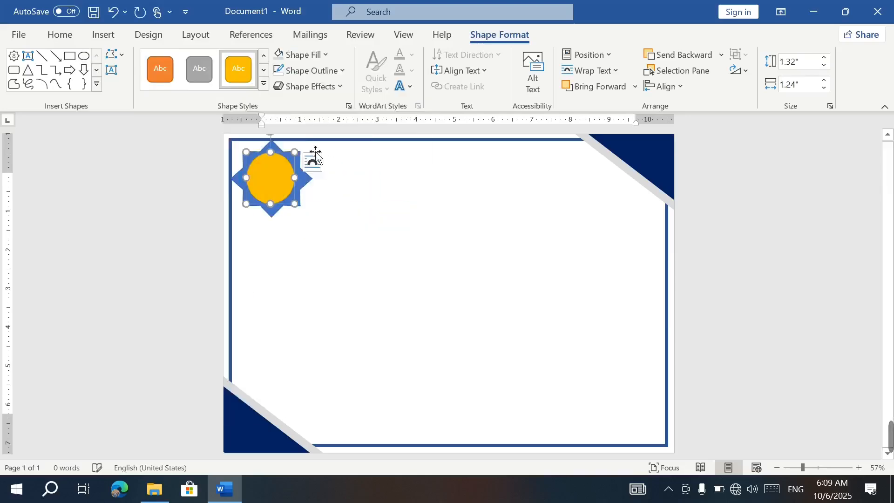
mouse_move(313, 222)
mouse_down()
mouse_move(309, 214)
mouse_move(315, 224)
mouse_up()
drag(283, 188, 283, 189)
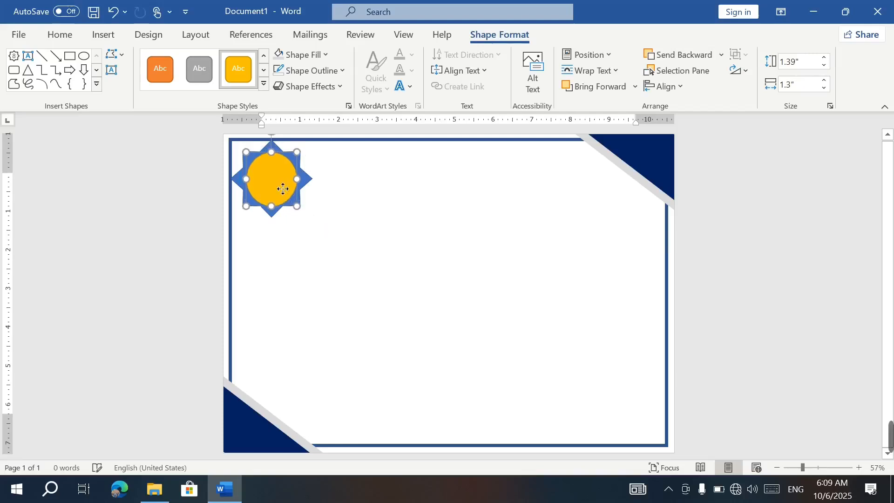
click(456, 194)
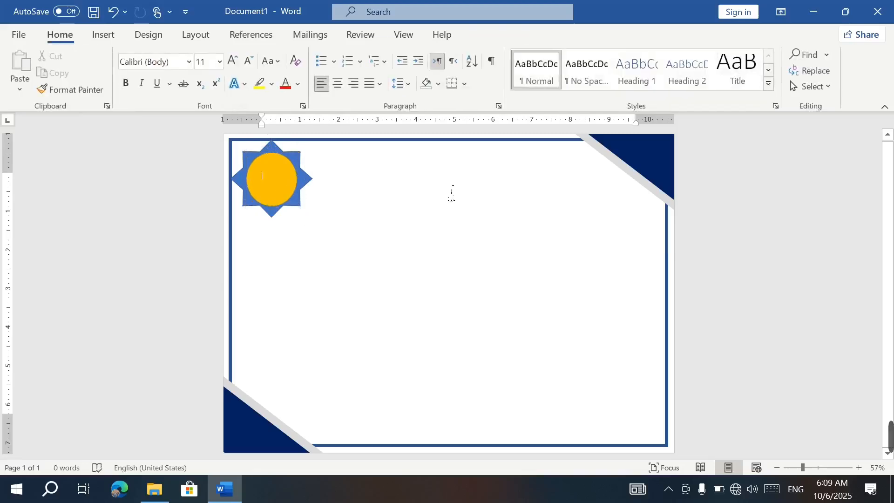
Step: Insert a text box about 7.72" wide and 2.16" high beside the star badge and enter the title "Bashpar Educational Center"
click(104, 37)
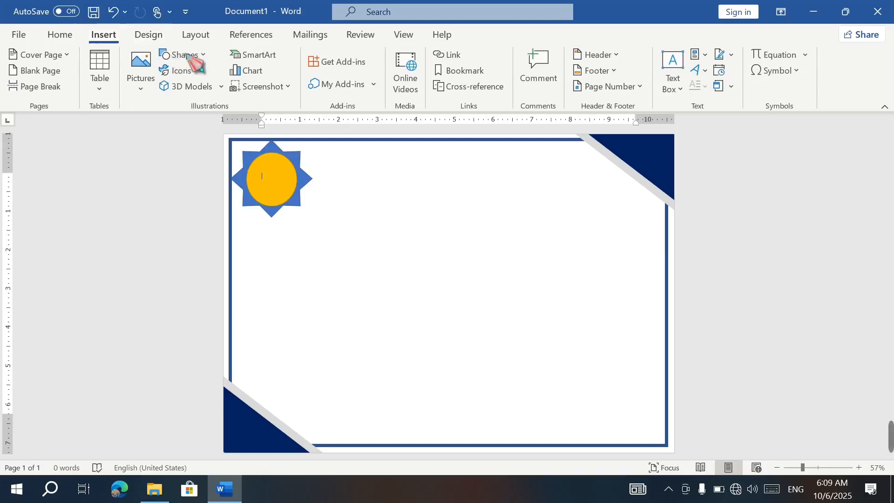
click(205, 55)
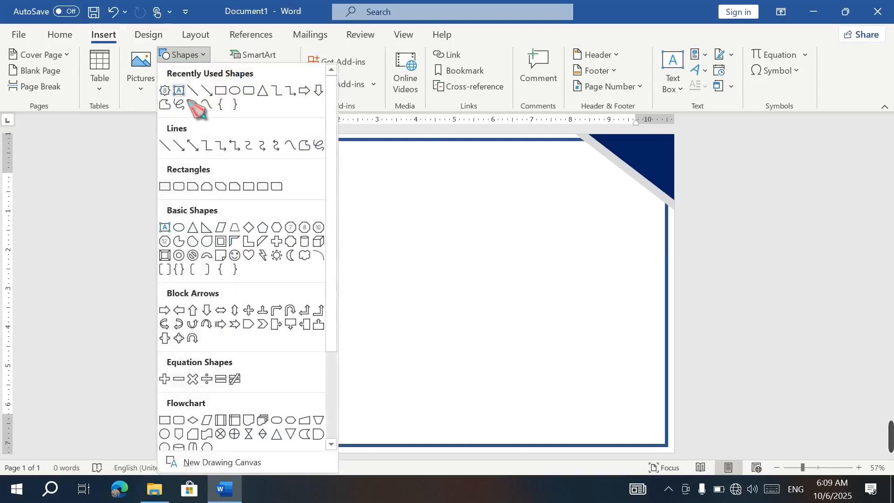
click(191, 98)
drag(335, 162, 646, 259)
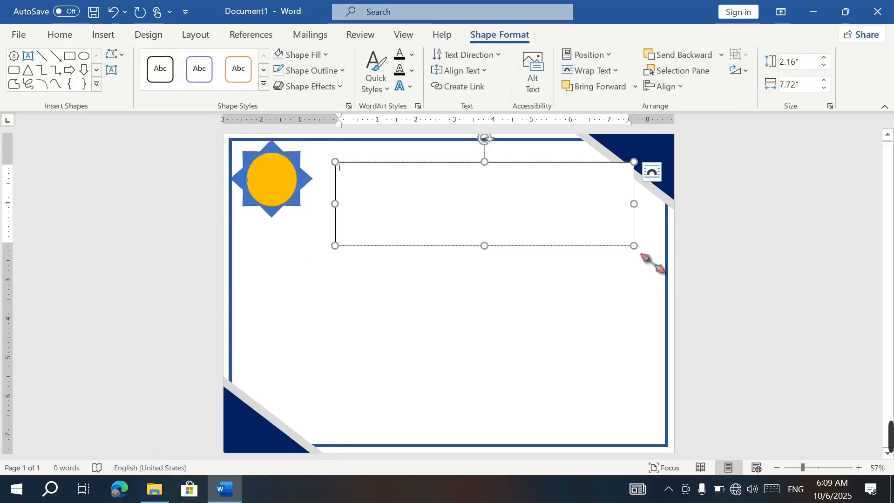
text(bashpar Edu)
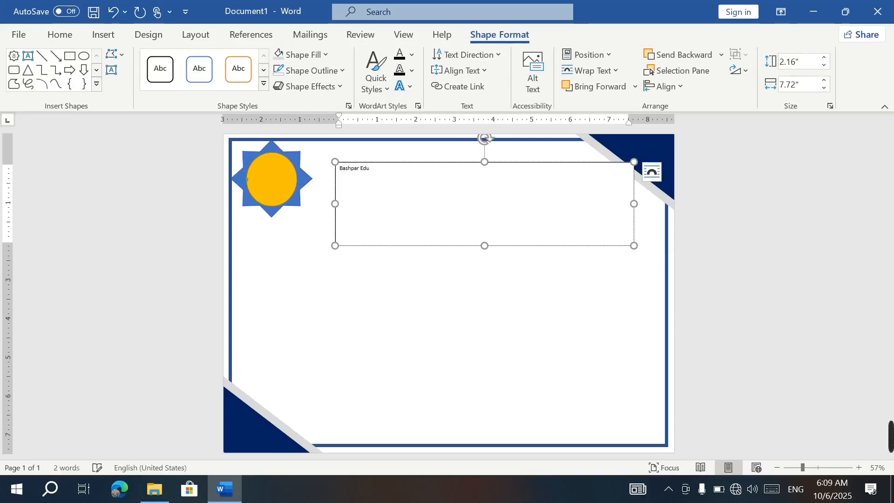
text(cational Center)
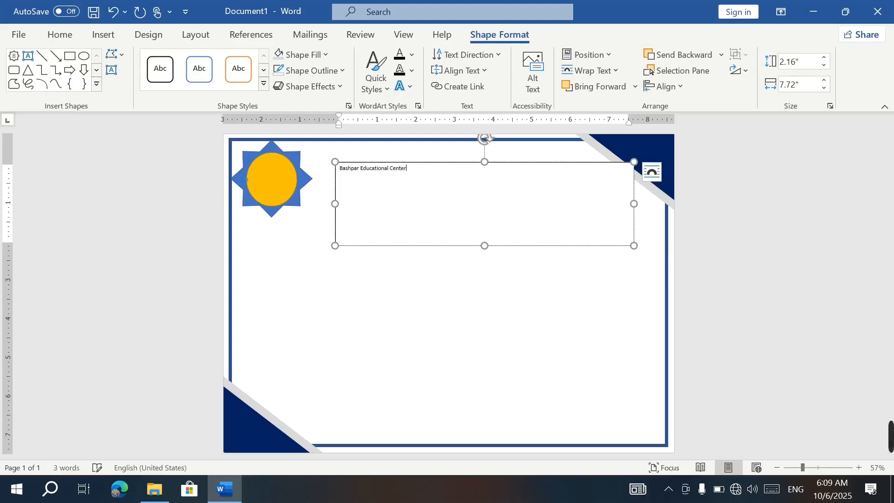
Step: Enlarge the title text in the text box by 12 points
key(ctrl+a)
key(ctrl)
key(ctrl)
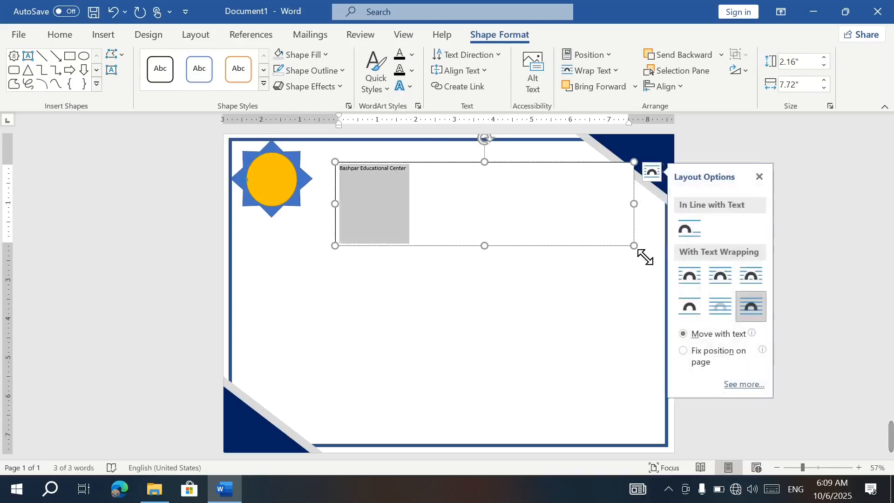
click(511, 212)
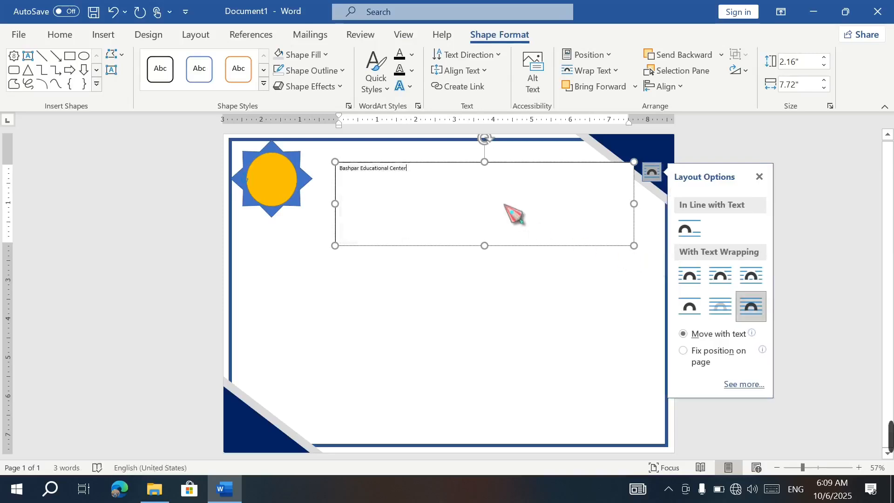
drag(369, 180, 356, 181)
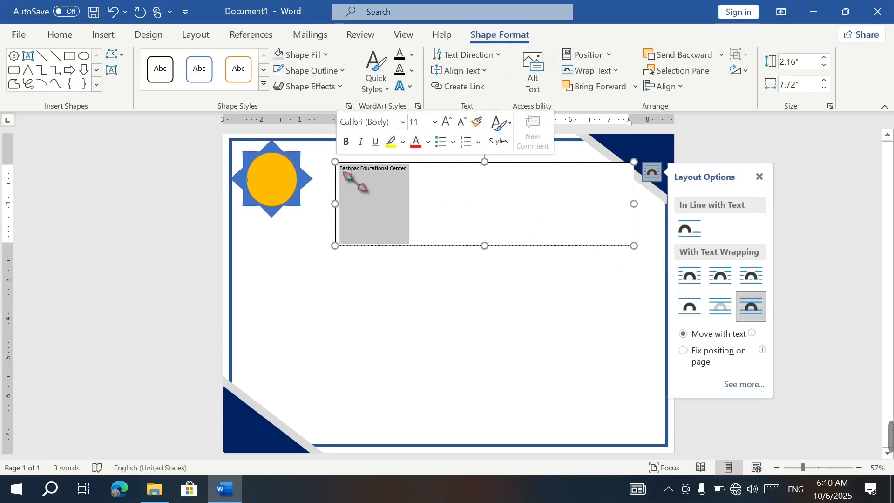
key(ctrl+bracketright)
key(ctrl+bracketright)
key(ctrl+bracketright)
key(ctrl+bracketright)
key(ctrl+bracketright)
key(ctrl+bracketright)
key(ctrl+bracketright)
key(ctrl+bracketright)
key(ctrl+bracketright)
key(ctrl+bracketright)
key(ctrl+bracketright)
key(ctrl+bracketright)
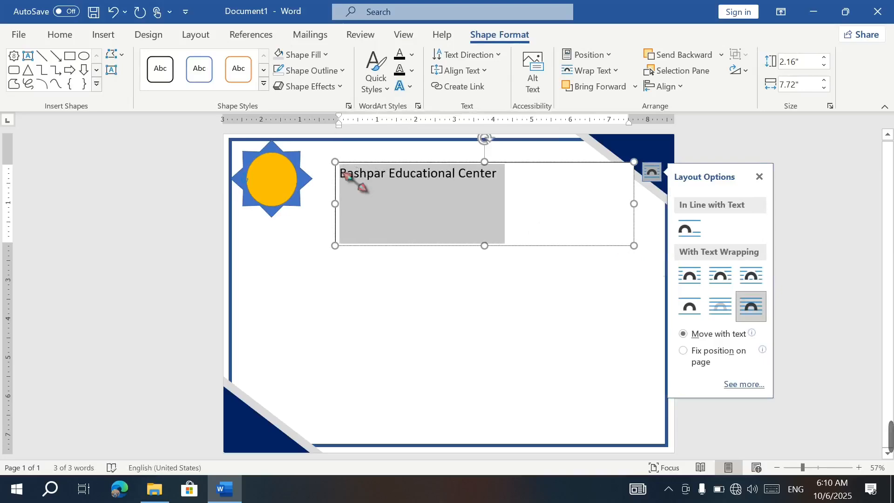
Step: Center and bold the title text and increase its size further so it spans most of the text box
key(ctrl+e)
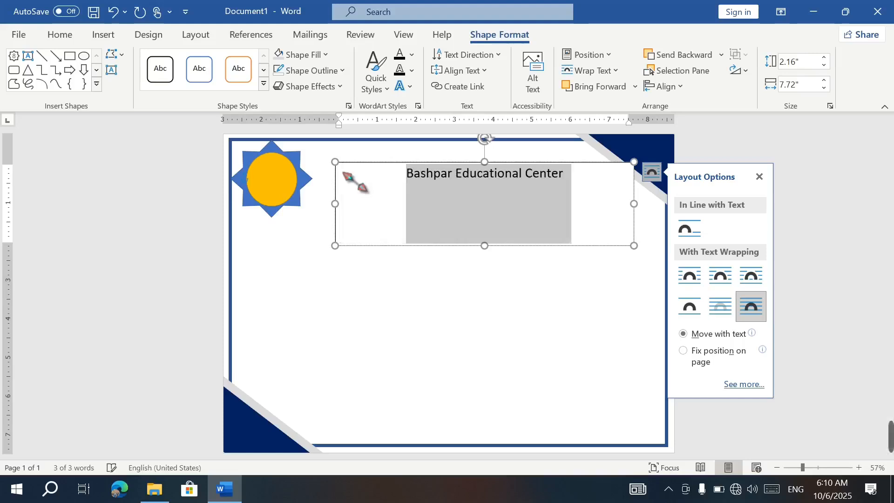
key(ctrl+b)
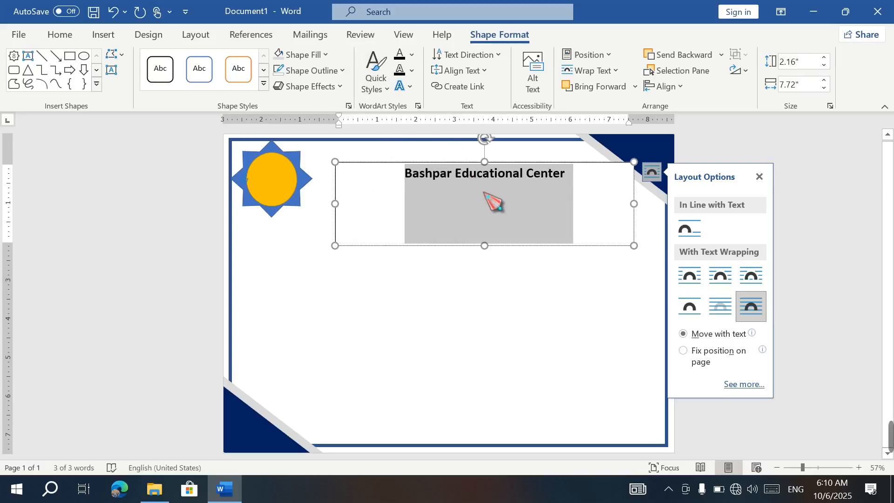
key(ctrl+bracketright)
key(ctrl+bracketright)
key(ctrl+bracketright)
key(ctrl+shift+comma)
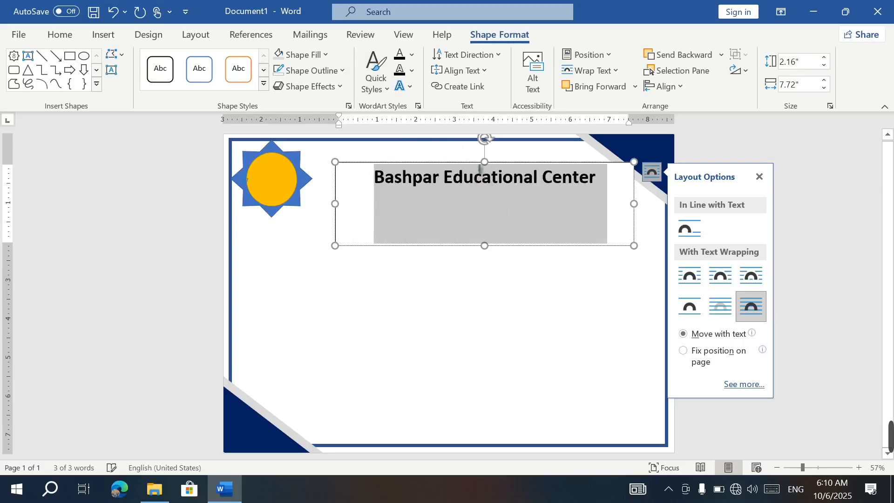
Step: Move the title box up against the star badge and reduce its height to about 0.81"
drag(457, 163, 435, 163)
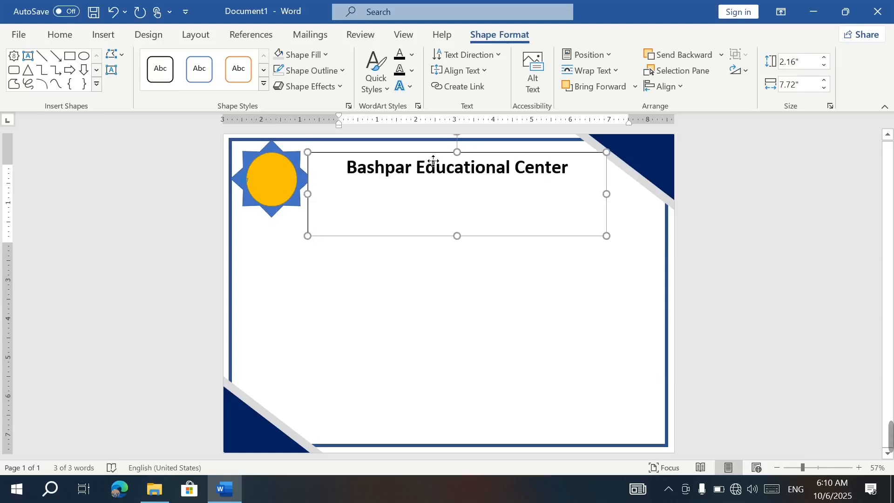
drag(467, 237, 457, 184)
Step: Insert a text box about 8.9" wide and 5.87" high below the title, with the lines "This certificate is awarded to" and "Mr." plus a dotted blank
click(28, 55)
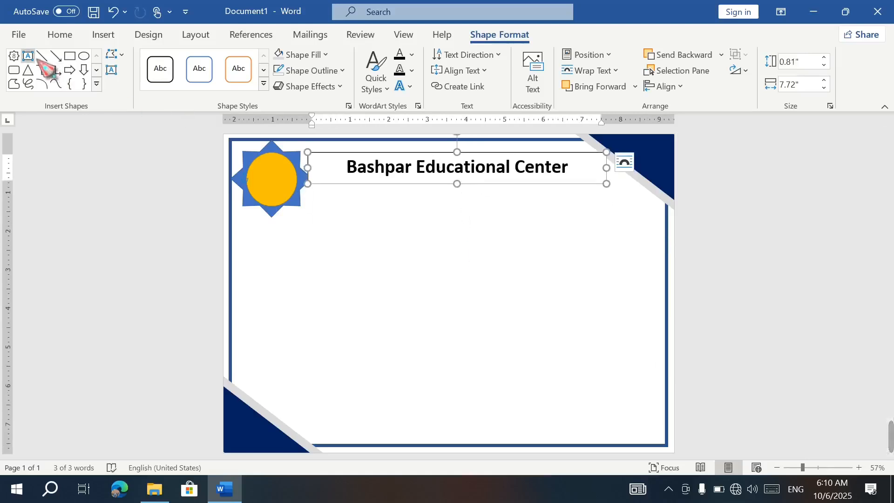
mouse_move(343, 206)
mouse_down()
mouse_move(698, 440)
mouse_move(688, 433)
mouse_up()
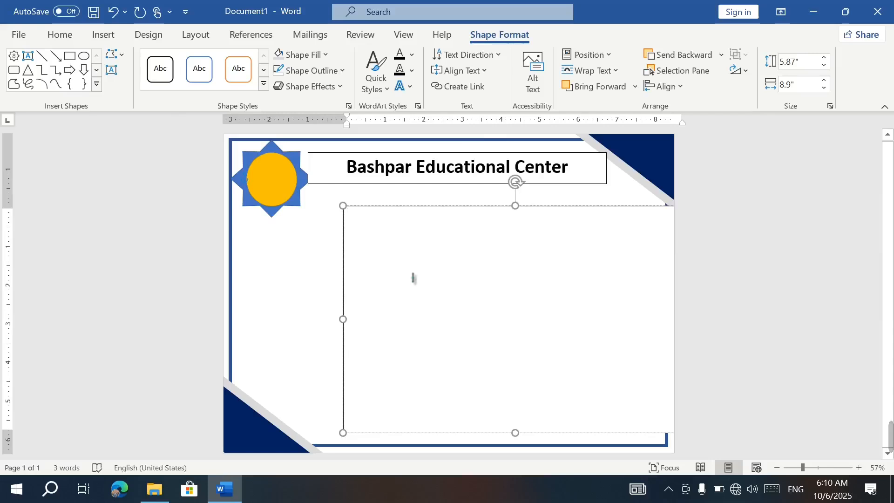
text(This certificate)
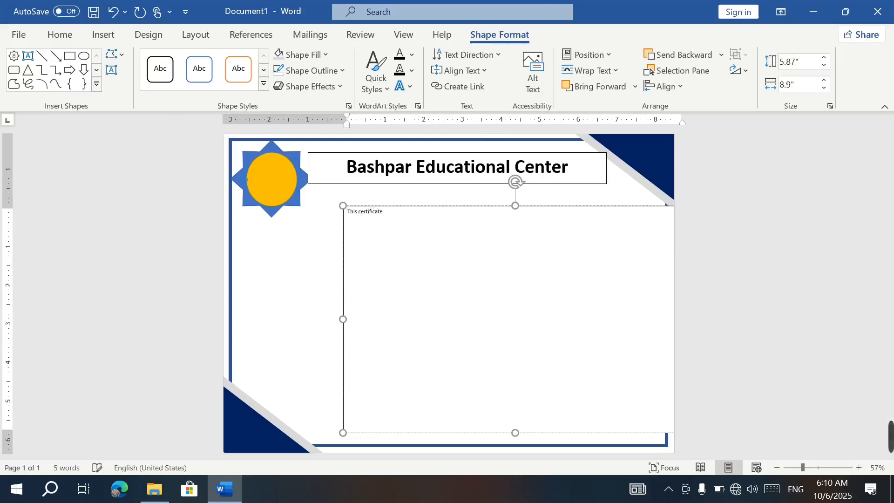
text( is aw)
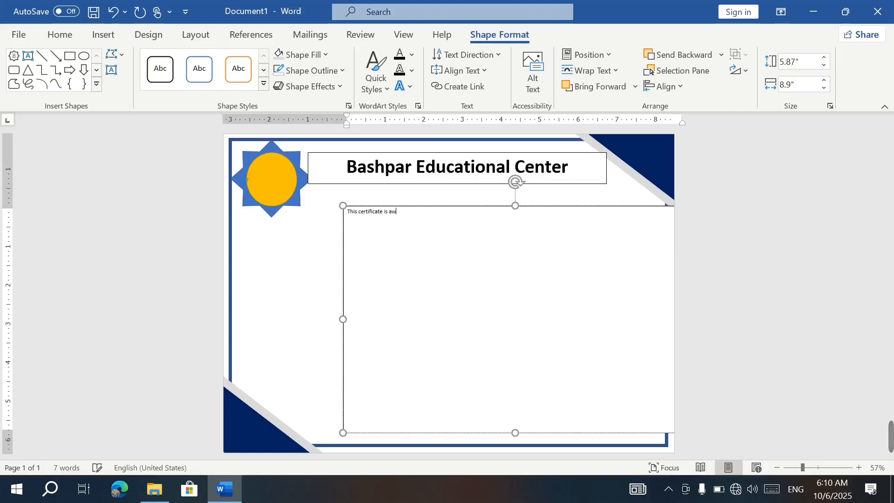
text(arded to)
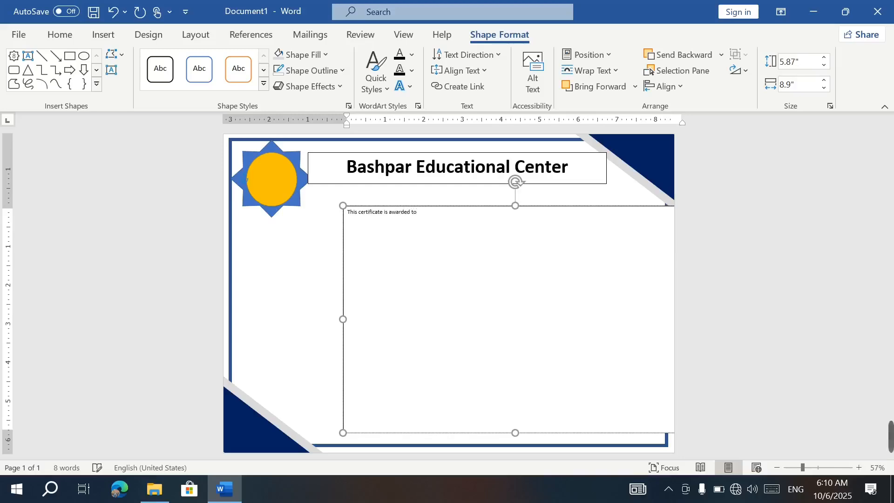
text( mr. )
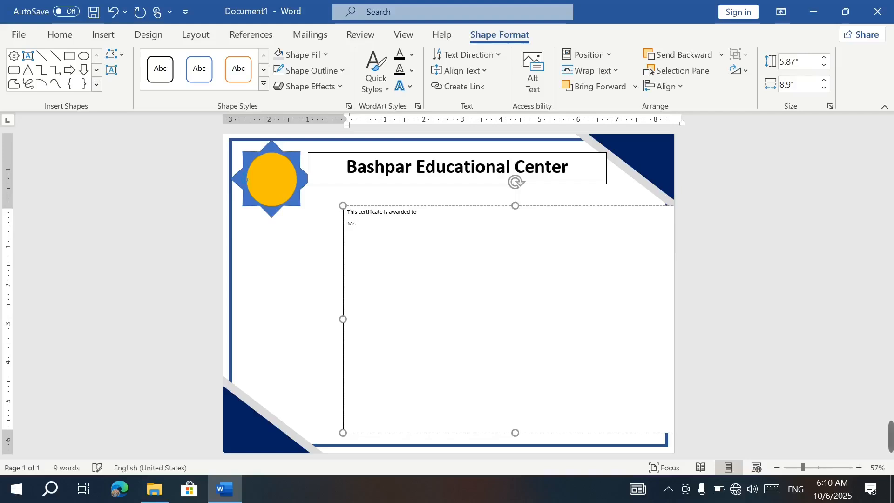
text(.............................................)
key(Return)
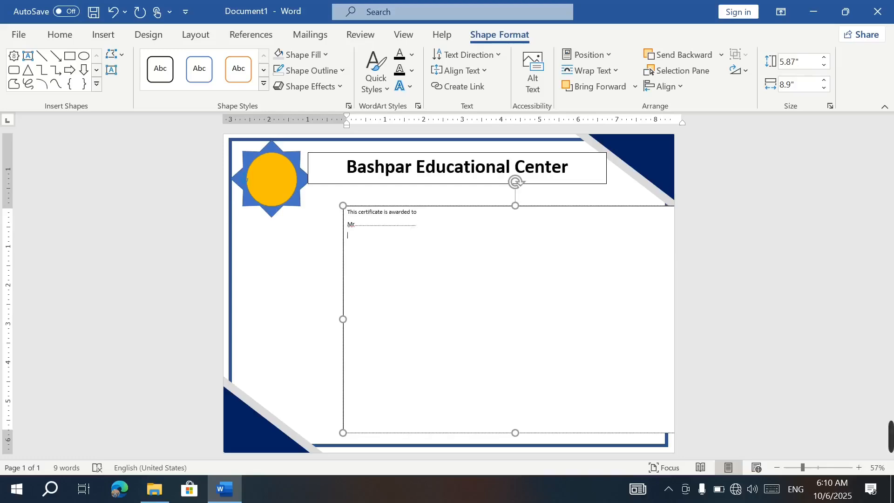
Step: Add the line "For his outstanding performance in showcase quiz" to the certificate's body text
text(f)
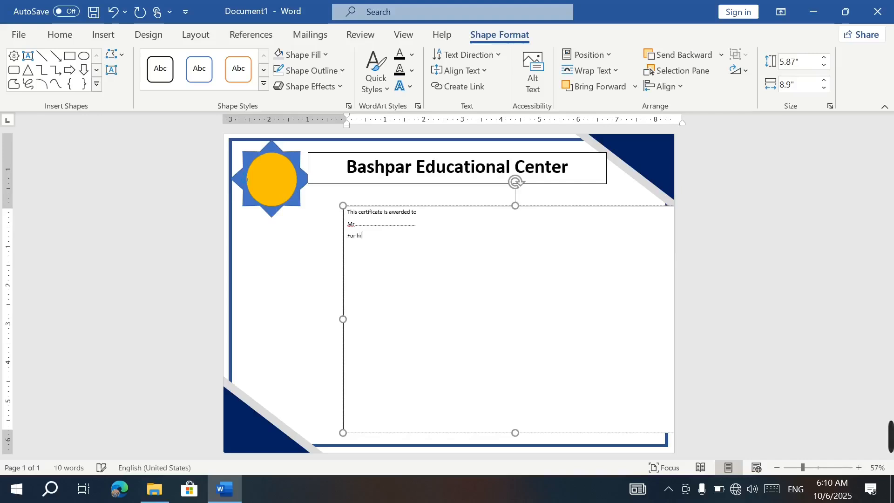
text(or his outst)
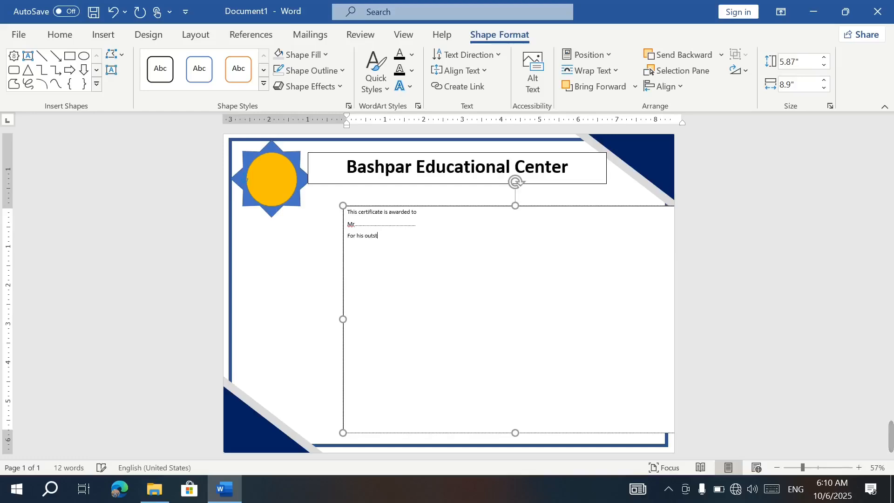
text(anding per)
text(formance in)
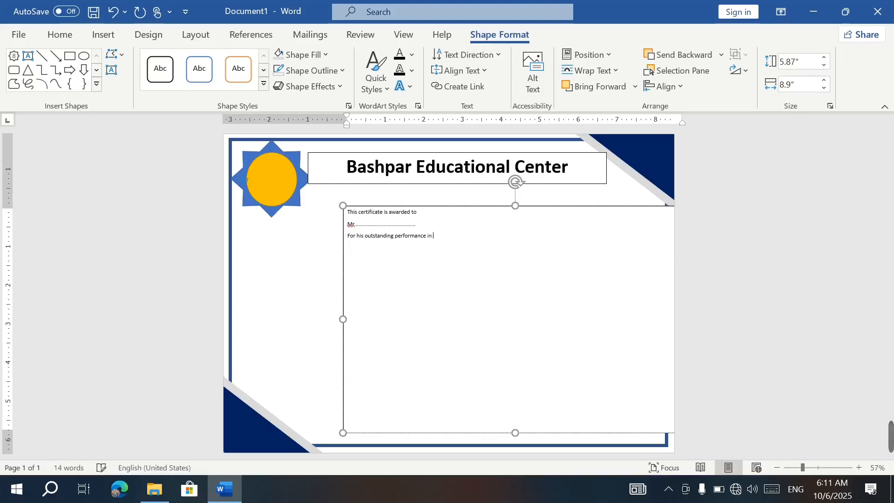
text( showcasr e q)
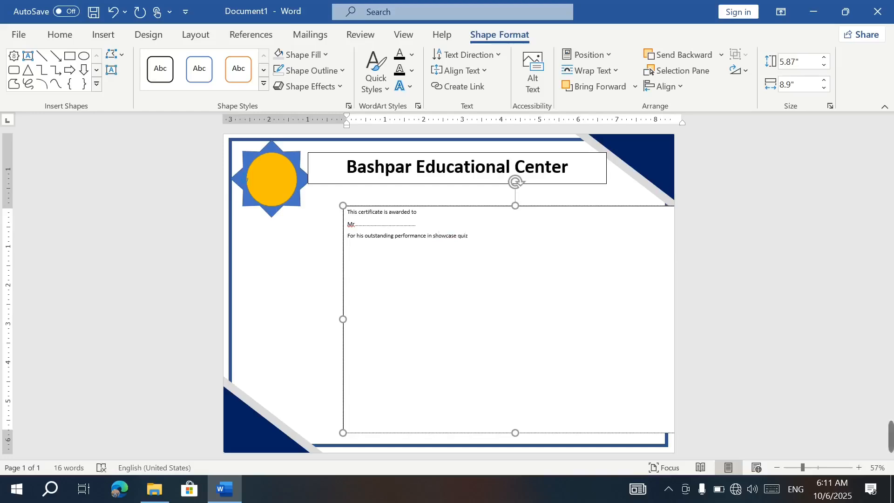
text(uiz)
key(Return)
Step: Add the closing line "BEC appreciate his ability and awared him this certificate" to the body text
text(B)
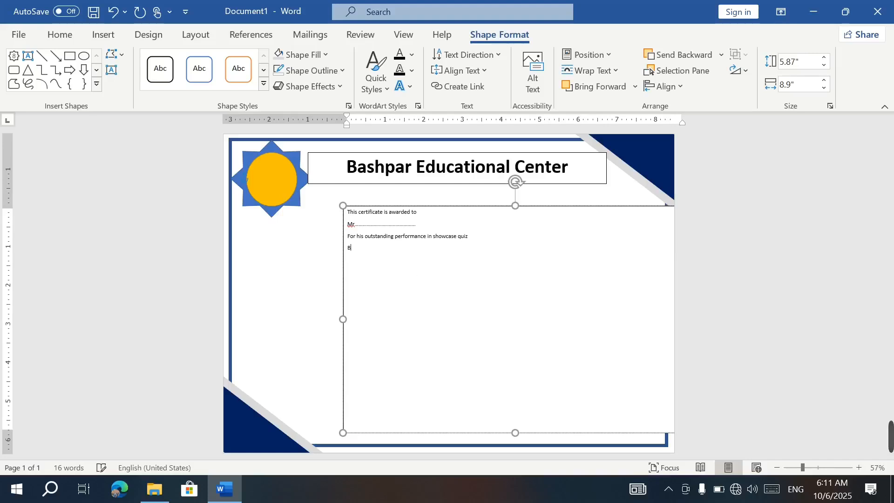
text(EC appreciate his ability and)
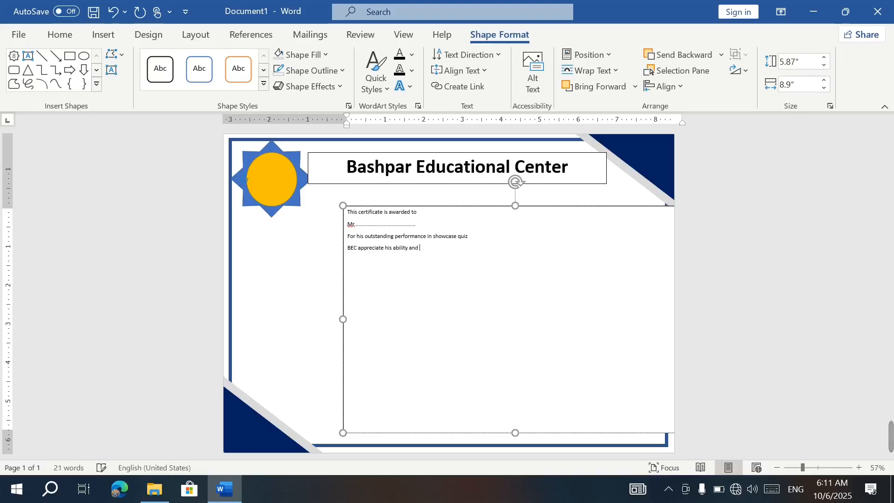
text( aware)
key(BackSpace)
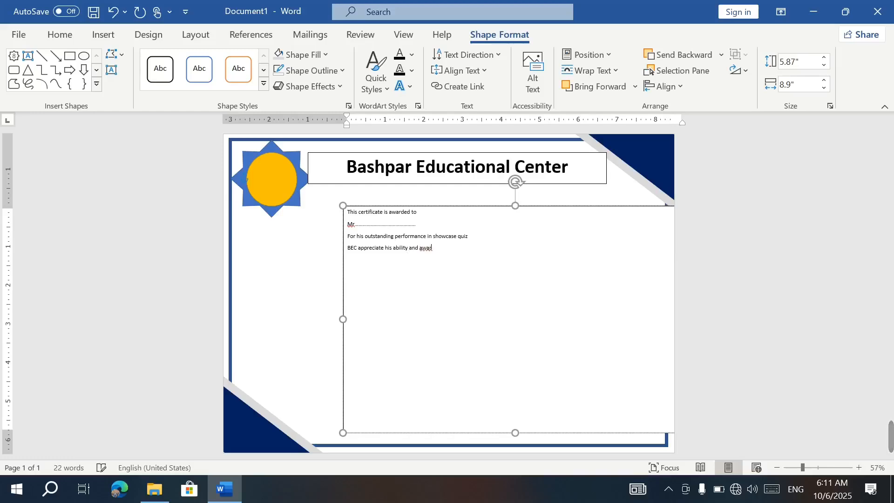
text(ed this certif)
key(BackSpace)
key(BackSpace)
key(BackSpace)
key(BackSpace)
key(BackSpace)
key(BackSpace)
key(BackSpace)
key(BackSpace)
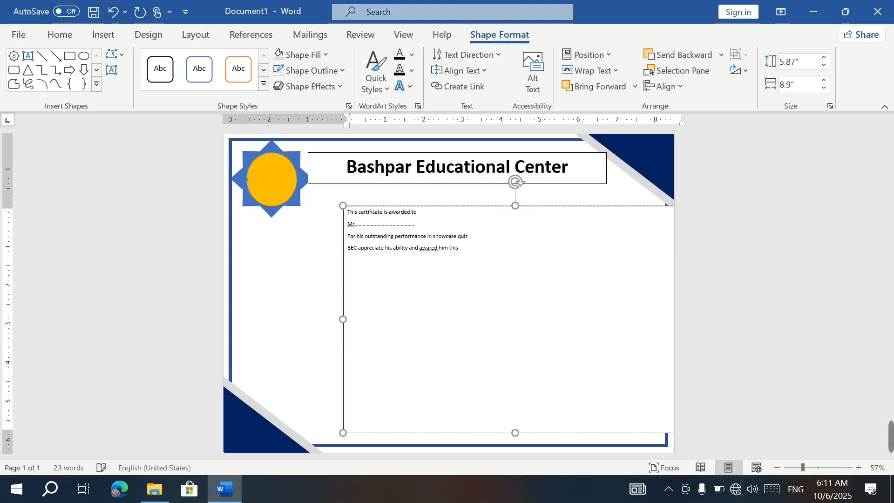
text(er)
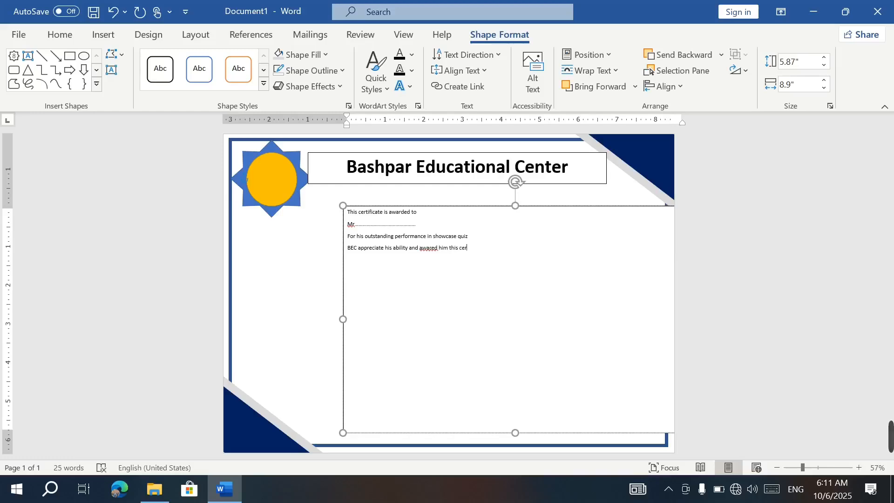
text(tificate)
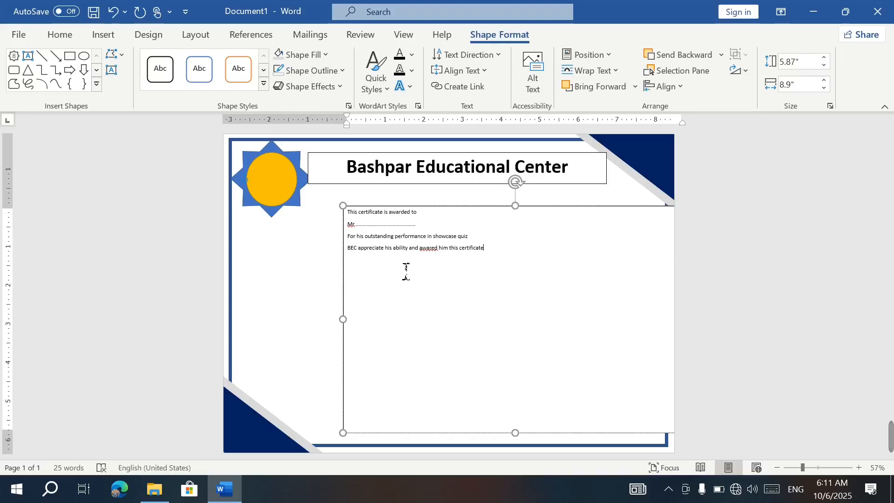
Step: Center all the body text and enlarge it until it fills most of the text box's width
key(ctrl+a)
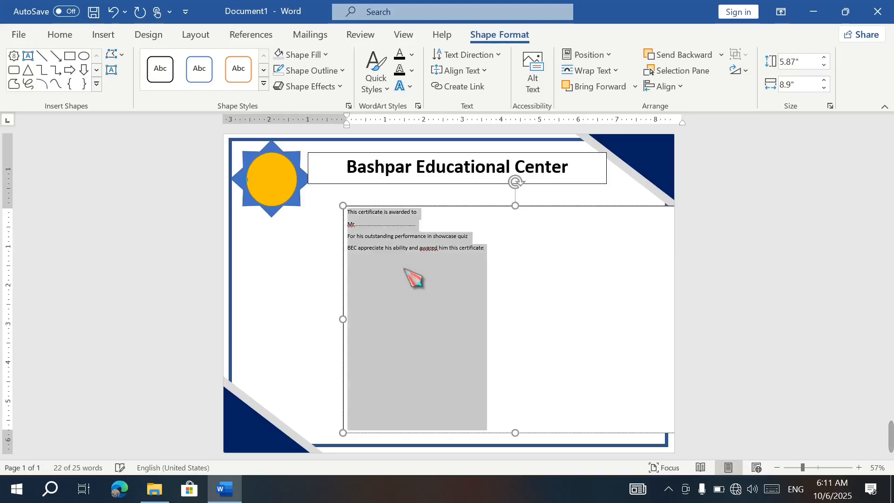
key(ctrl+e)
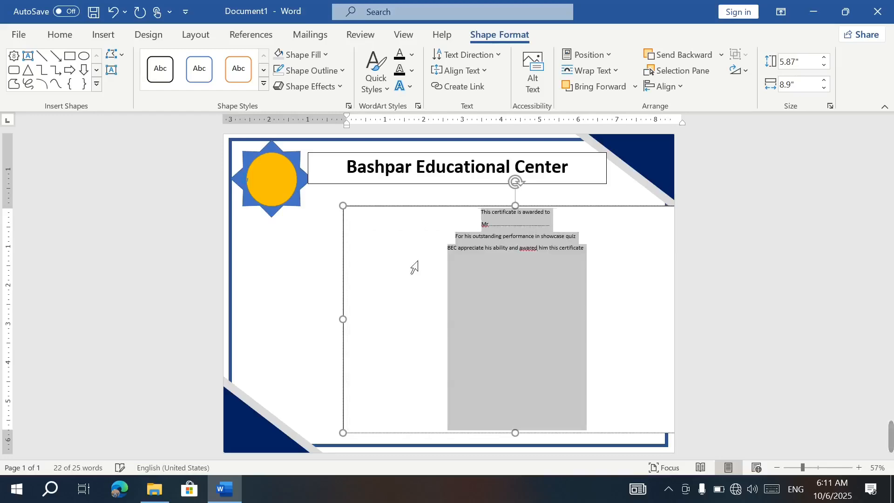
key(ctrl+shift+period)
key(ctrl+shift+period)
key(ctrl+shift+period)
key(ctrl+shift+period)
key(ctrl+shift+period)
key(ctrl+shift+period)
key(ctrl+shift+period)
key(ctrl+shift+period)
key(ctrl+shift+period)
key(ctrl+shift+period)
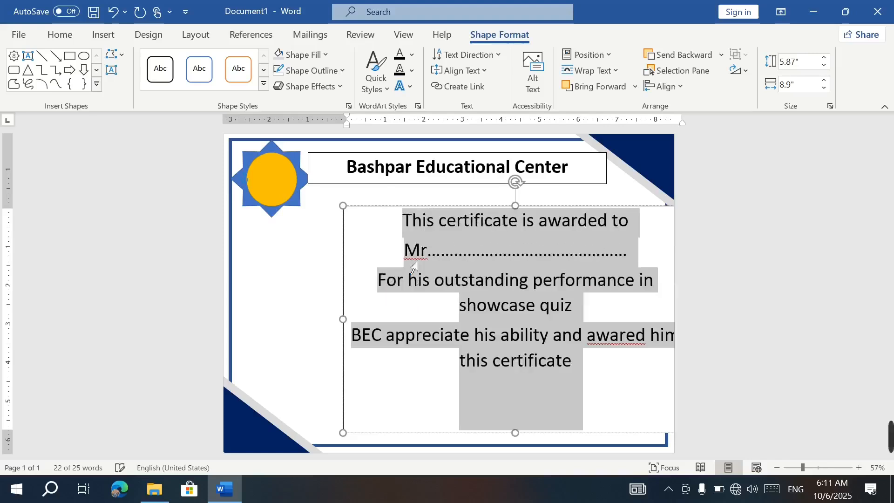
Step: Move the body text box to just below the title box, centered under it, and remove its fill
drag(401, 211, 356, 194)
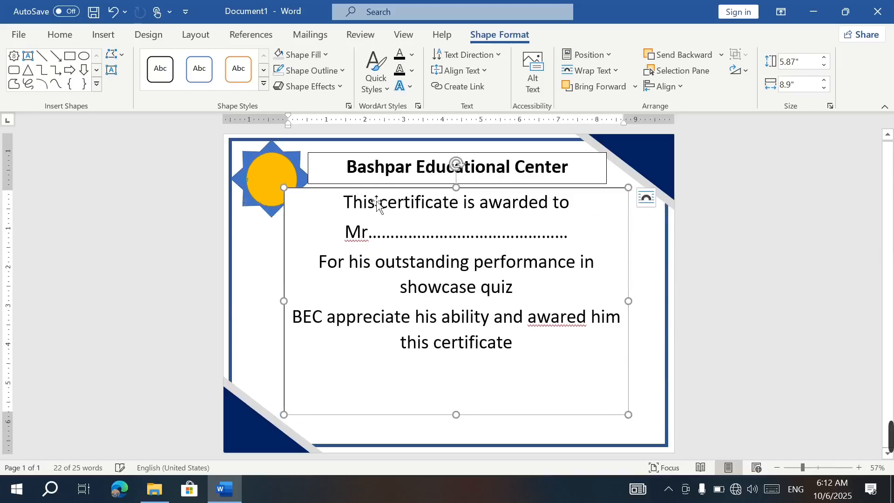
click(331, 58)
click(335, 212)
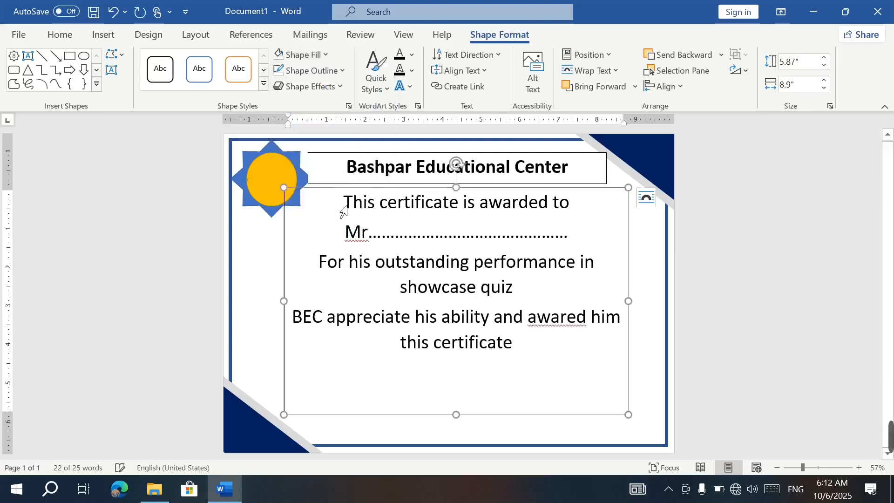
Step: Remove the outline of the body text box, and remove both the fill and outline of the title box
click(342, 70)
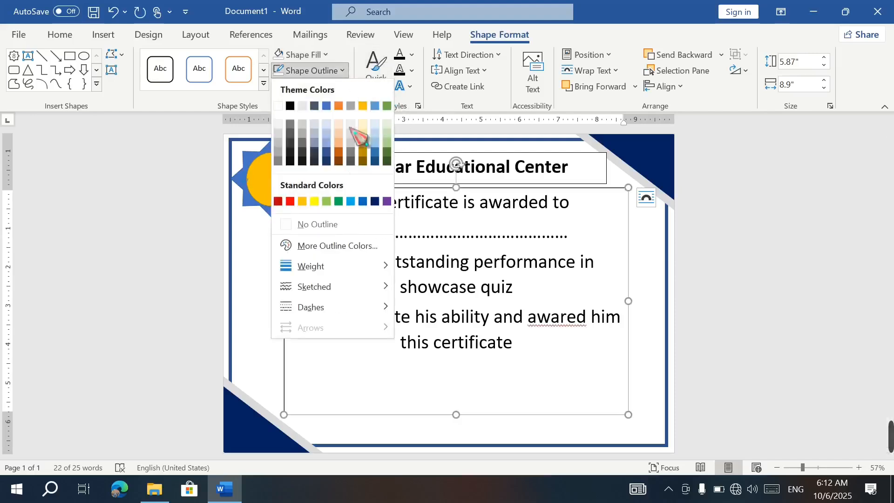
click(344, 225)
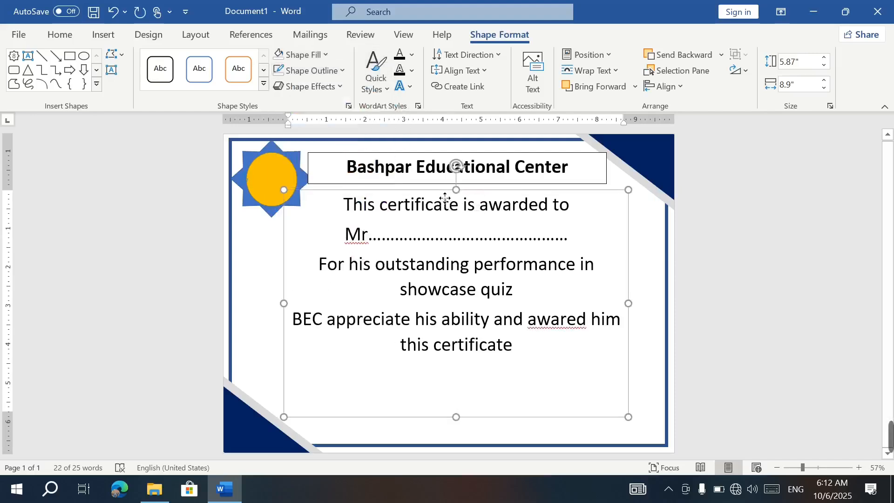
triple_click(354, 171)
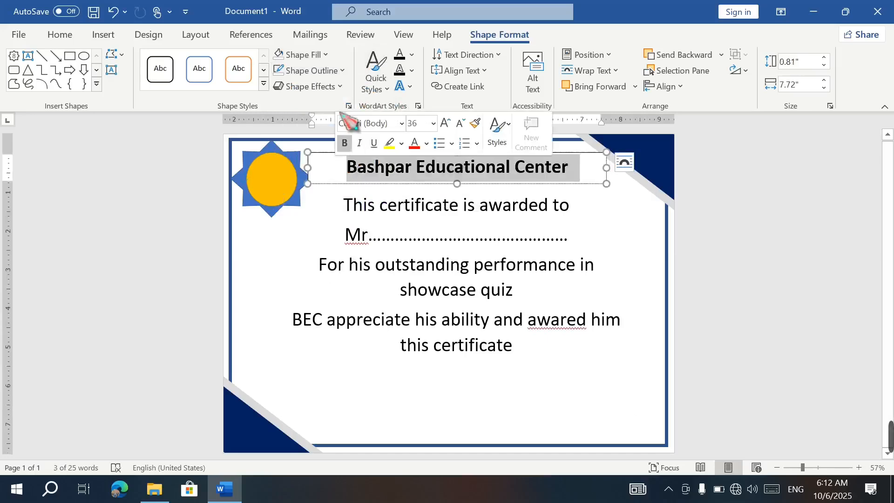
click(325, 56)
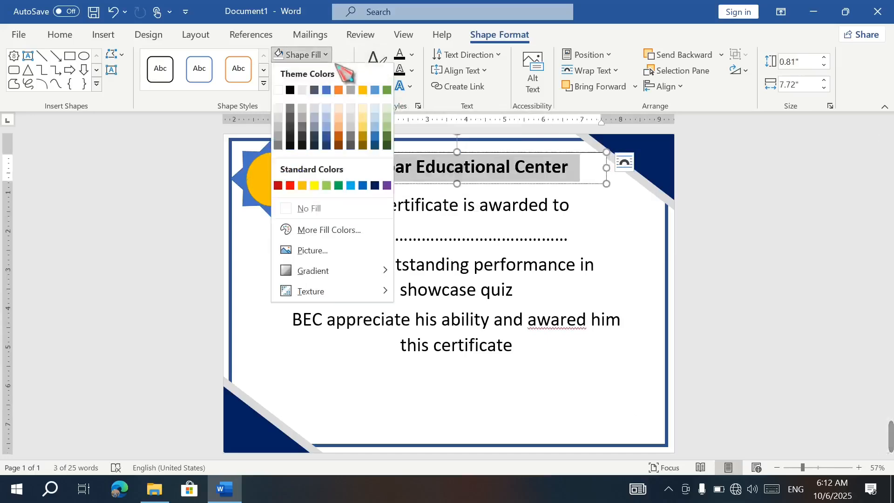
click(317, 208)
click(341, 70)
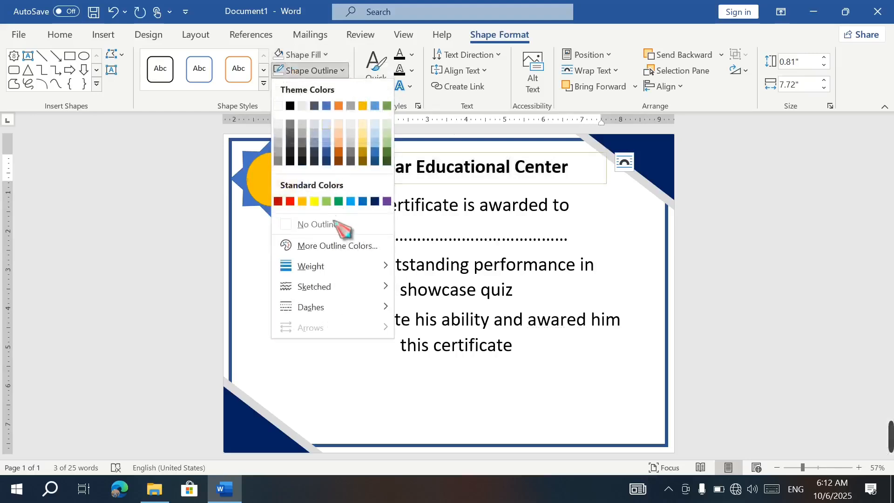
click(343, 225)
triple_click(345, 219)
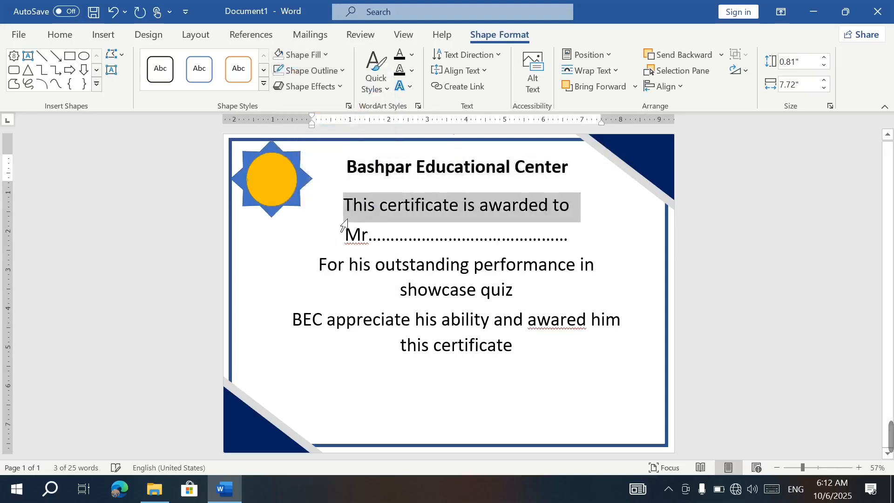
click(530, 385)
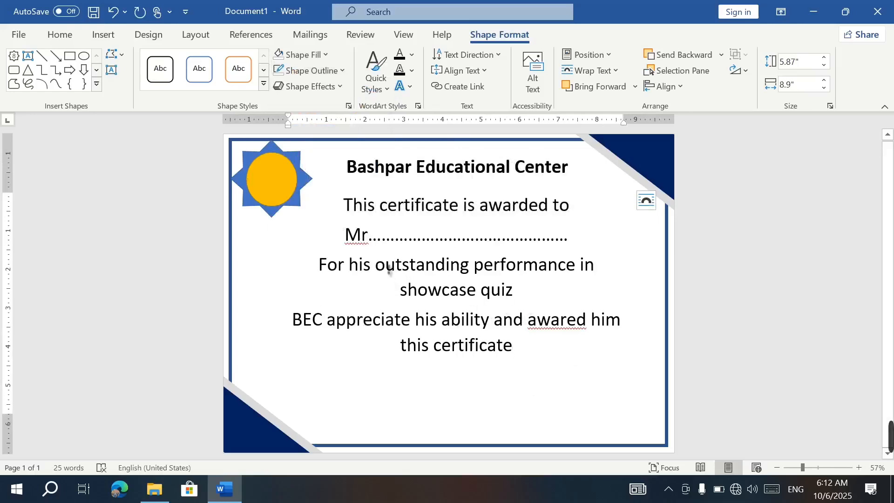
Step: Draw a text box about 5.02 by 0.52 inches over the dotted line beside "Mr" and enter the recipient's name
click(28, 56)
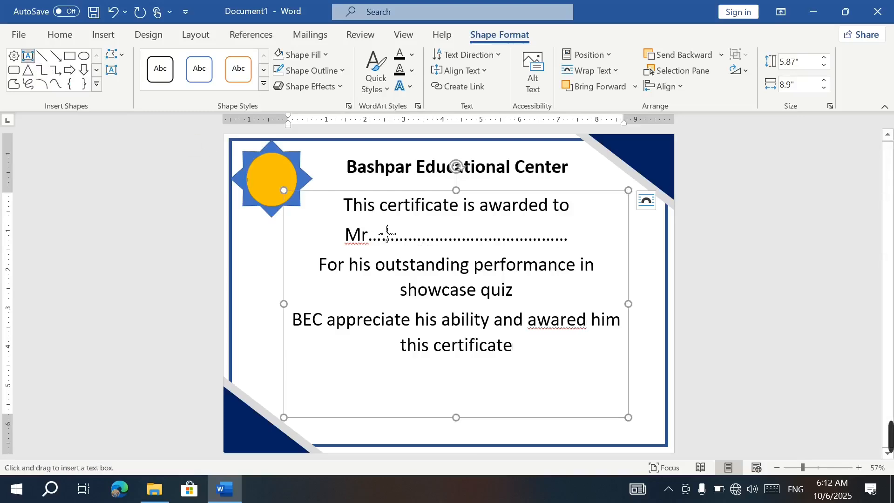
drag(380, 223, 574, 243)
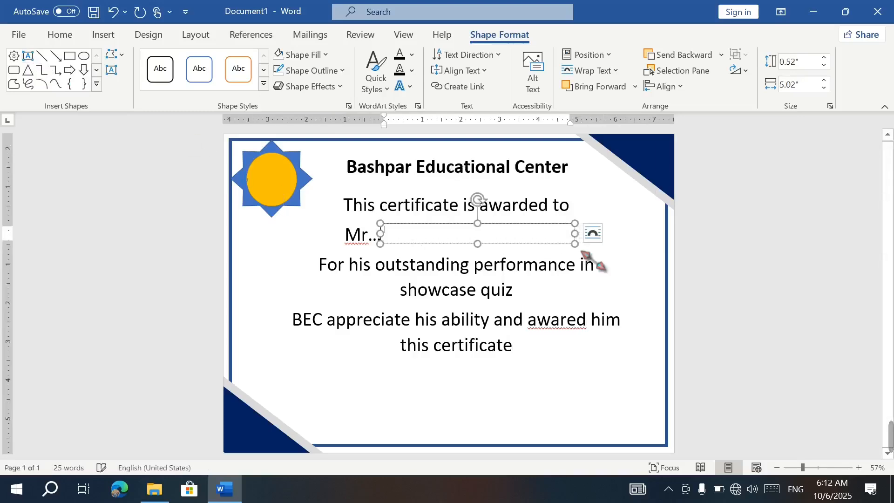
text(TA)
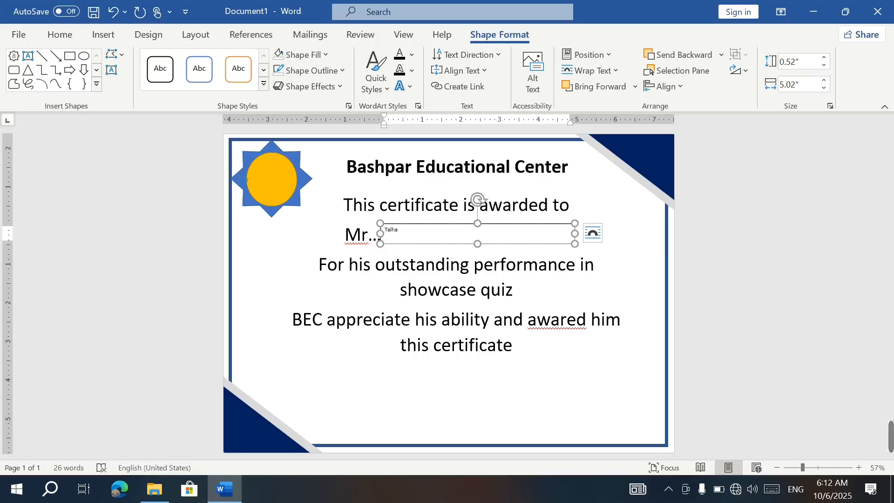
Step: Make the recipient's name larger, bold and dark blue, and increase its text box's height to about 0.92 inches
key(ctrl+a)
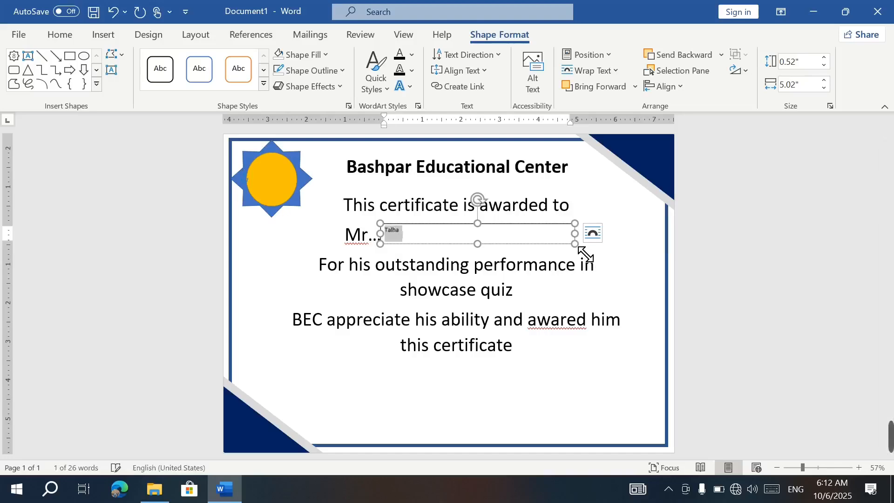
key(ctrl+shift+period)
key(ctrl+shift+period)
key(ctrl+shift+period)
key(ctrl+shift+period)
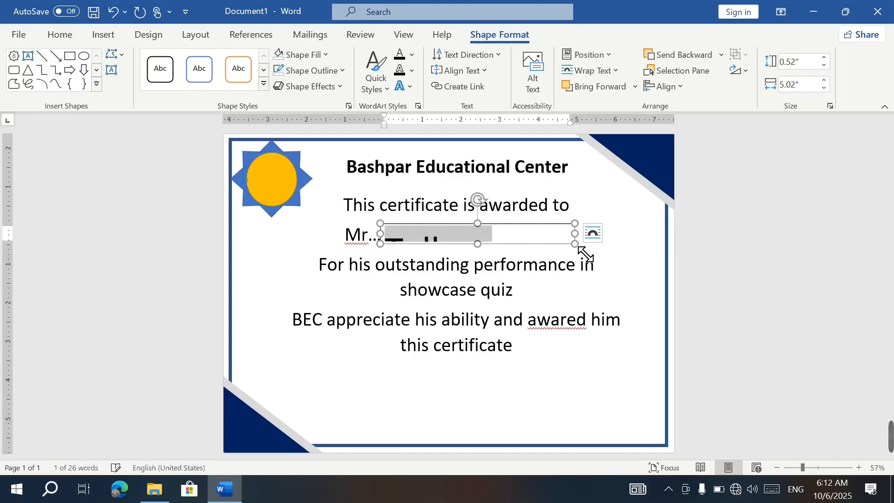
key(ctrl+shift+comma)
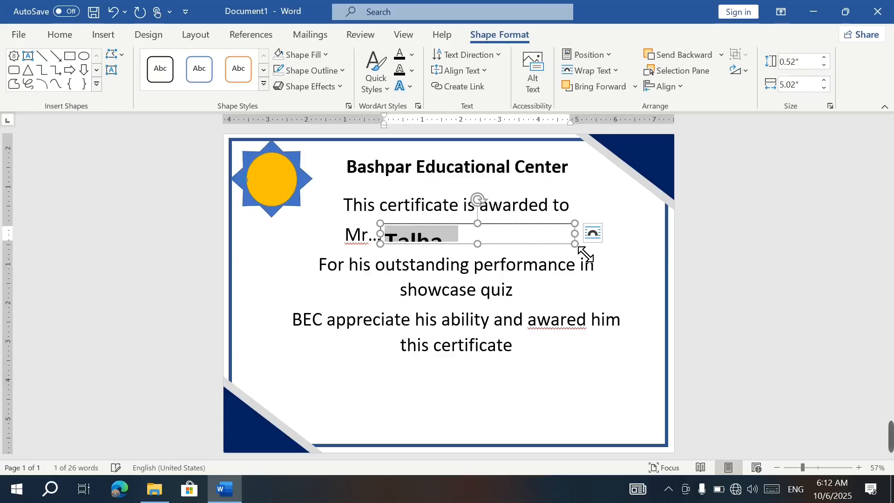
drag(495, 264, 384, 242)
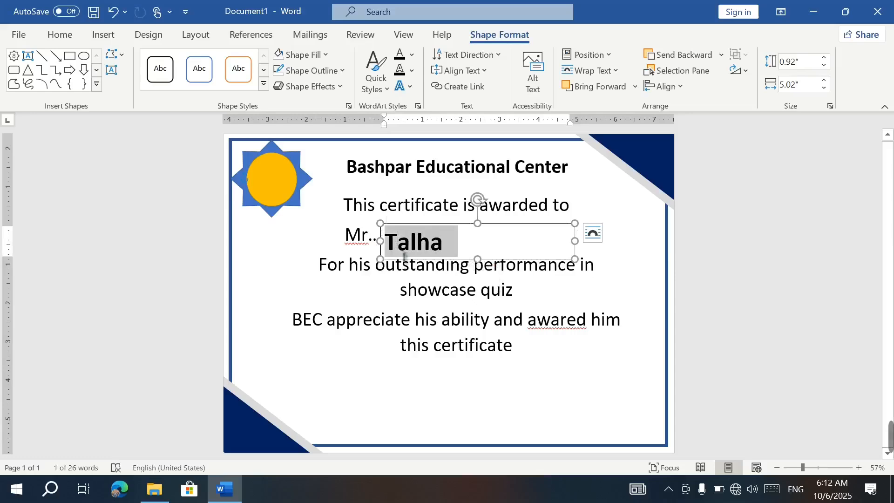
click(411, 54)
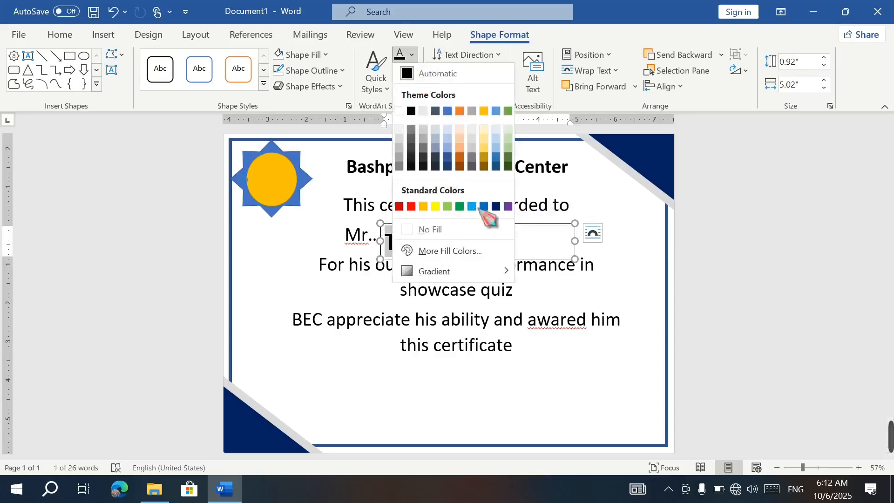
click(501, 208)
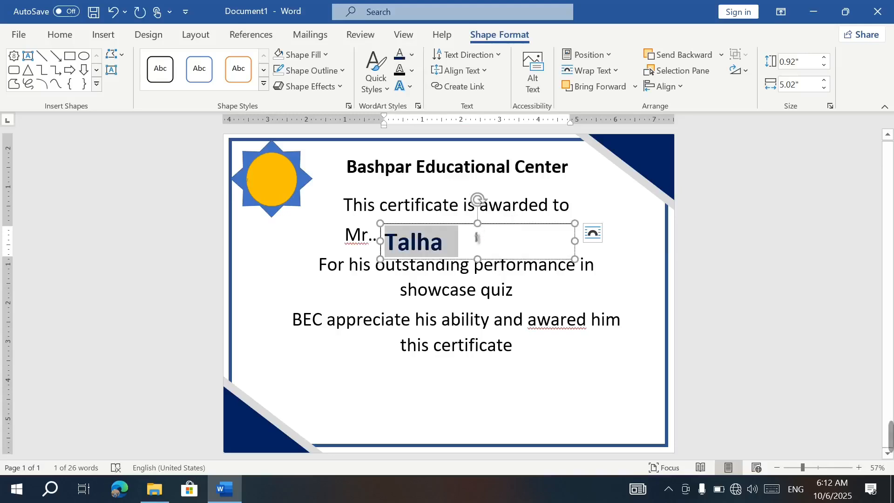
Step: Move the recipient's name box up onto the dotted line and remove its fill and outline
drag(465, 231, 469, 217)
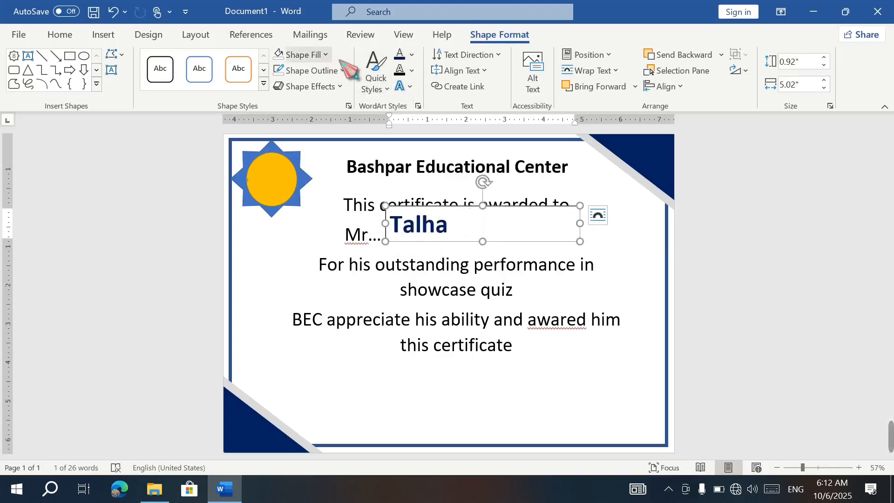
click(323, 55)
click(345, 209)
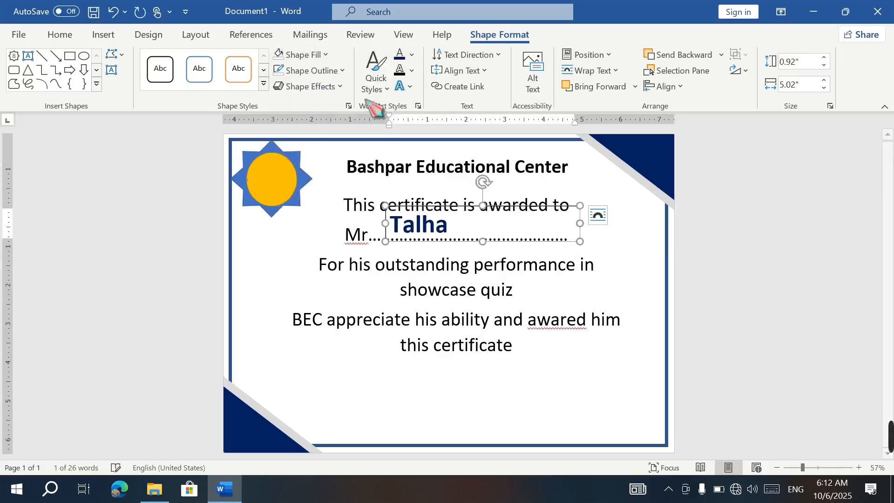
click(342, 70)
click(349, 224)
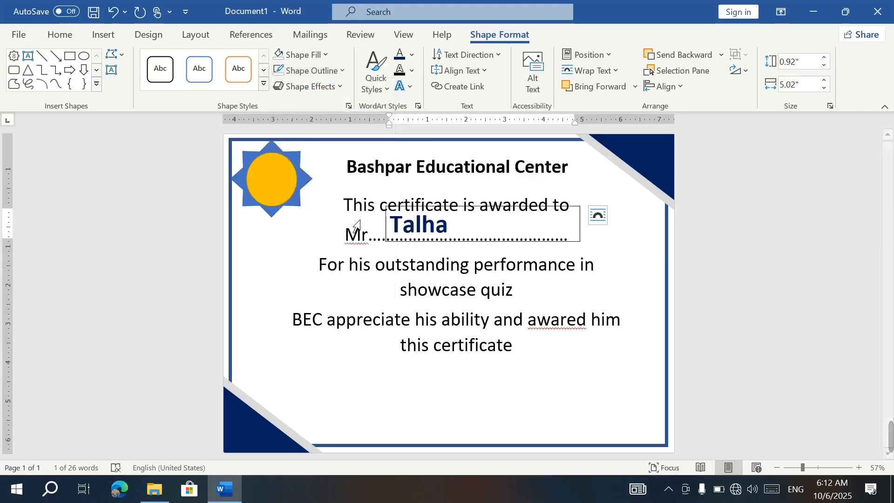
click(463, 228)
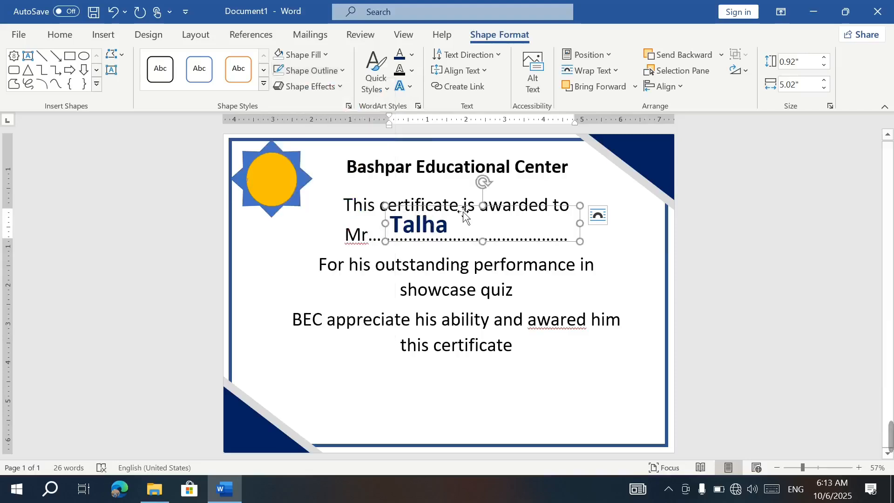
click(464, 215)
Step: Correct "Mr" to the suggested spelling "Mr." and shift the recipient's name box slightly right and down along the dotted line
click(361, 233)
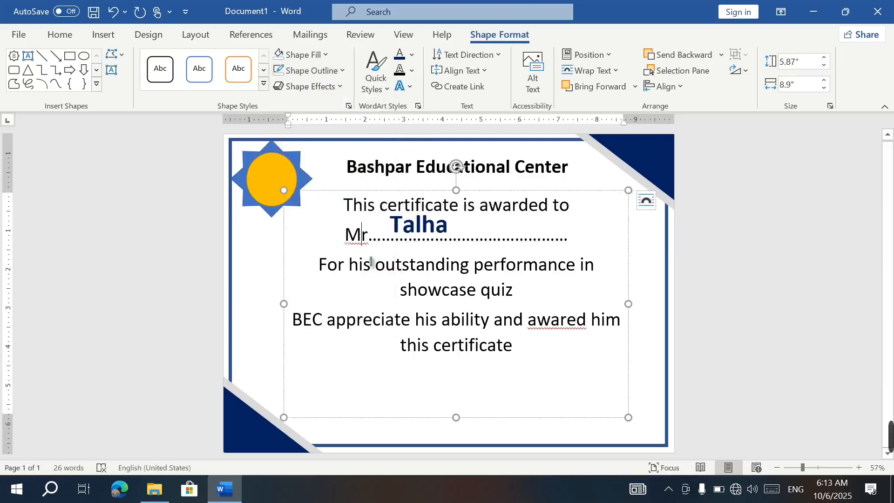
right_click(363, 252)
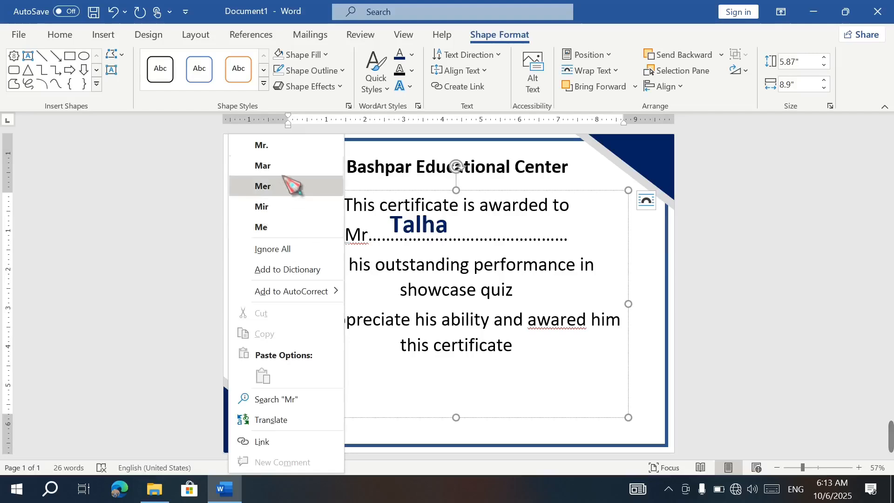
click(282, 148)
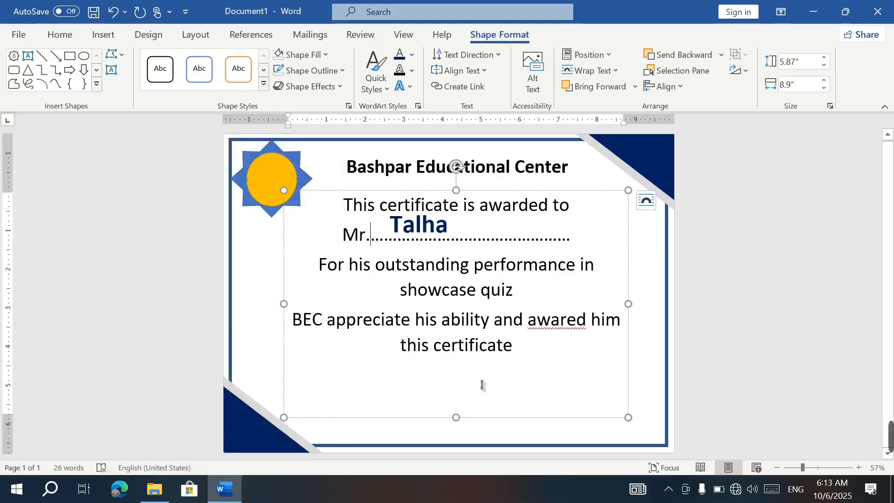
click(446, 242)
drag(429, 213, 439, 216)
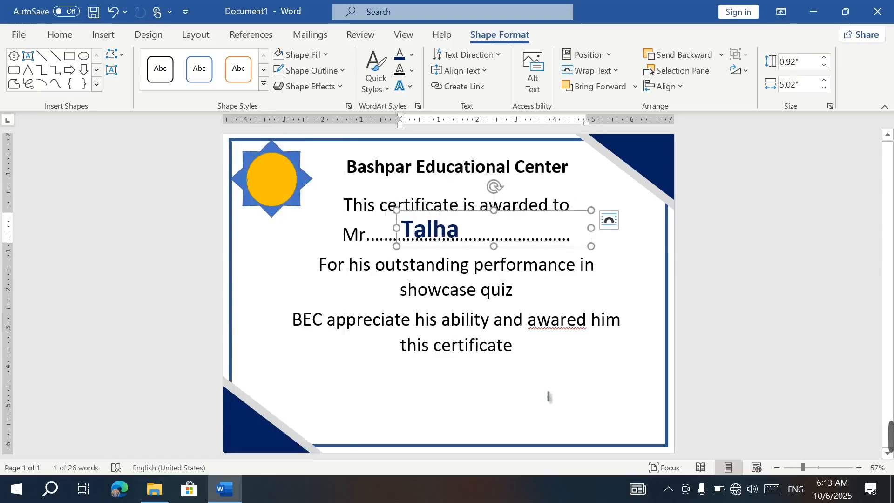
Step: Correct "awared" to "awarded" in the closing line and widen the body text box leftward to about 9.63 inches
click(580, 333)
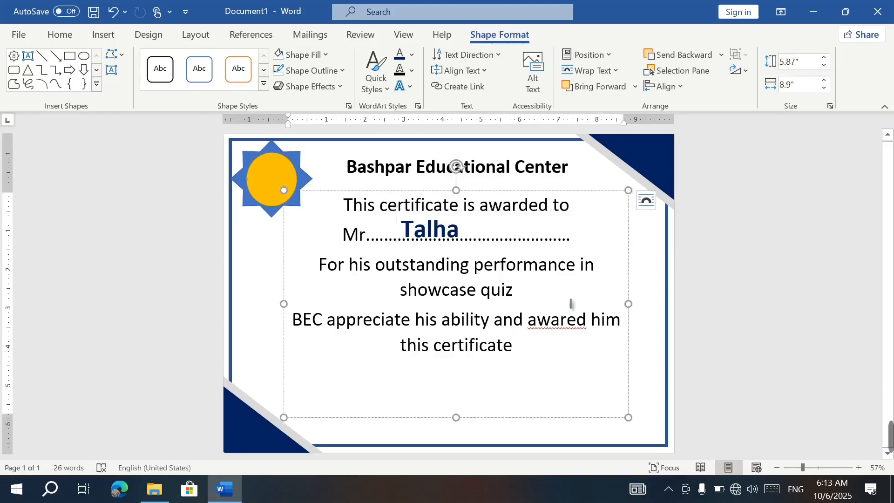
right_click(566, 341)
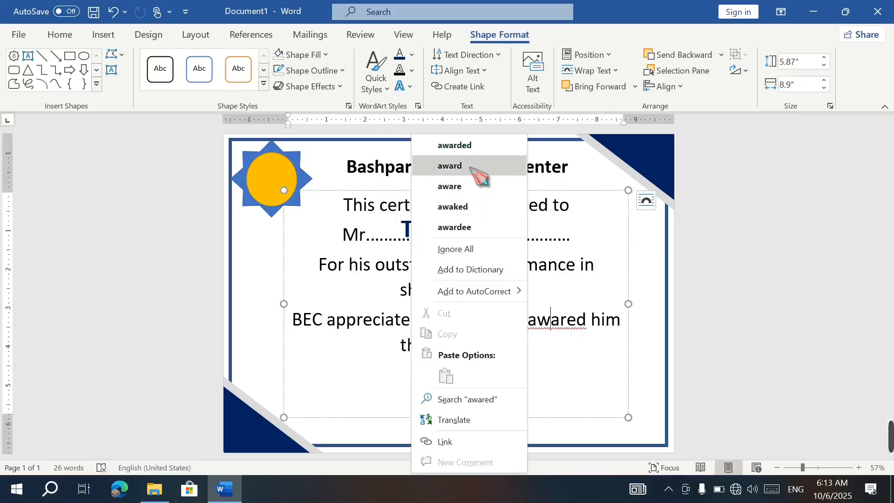
click(481, 146)
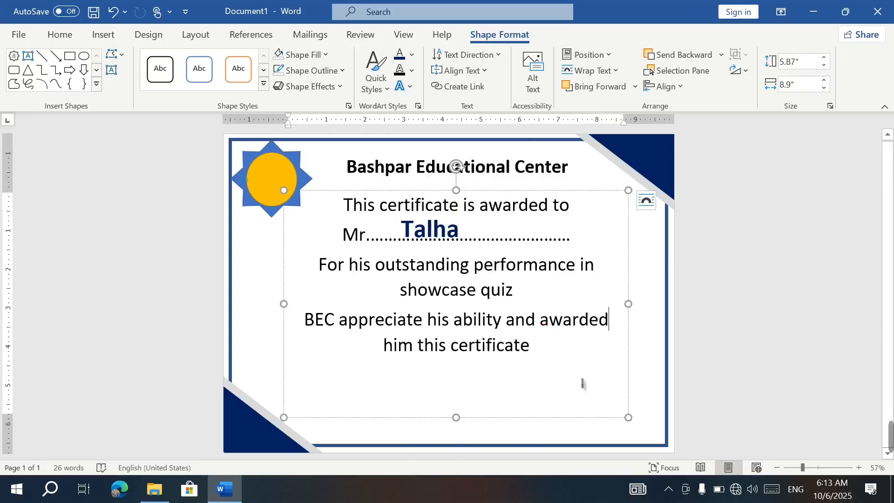
drag(284, 304, 266, 307)
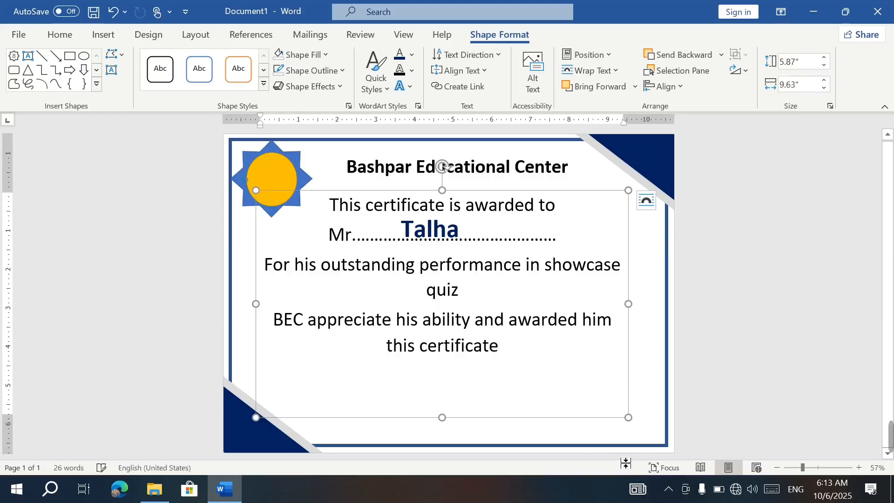
click(761, 418)
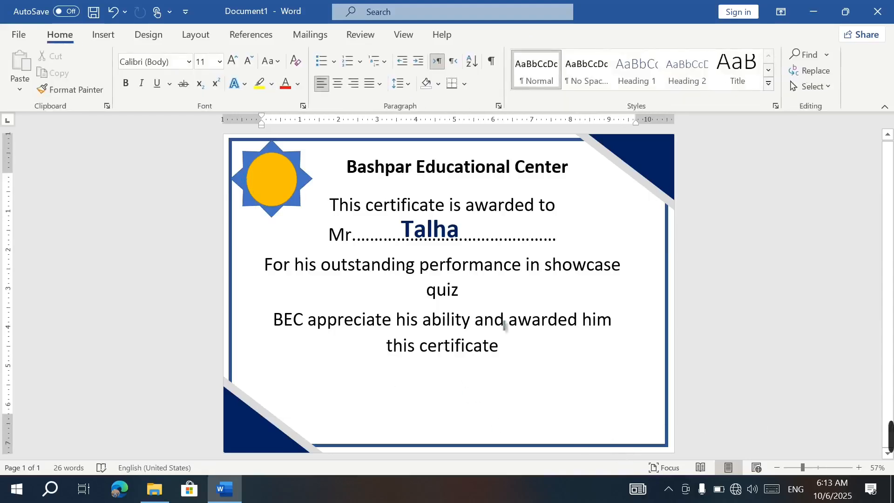
Step: Draw a horizontal signature line about 4.88 inches long below the certificate's body text
click(110, 36)
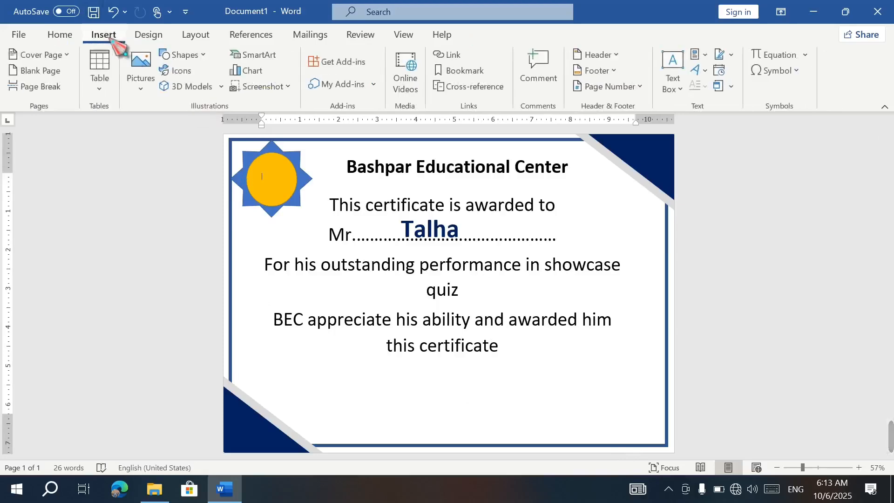
click(201, 58)
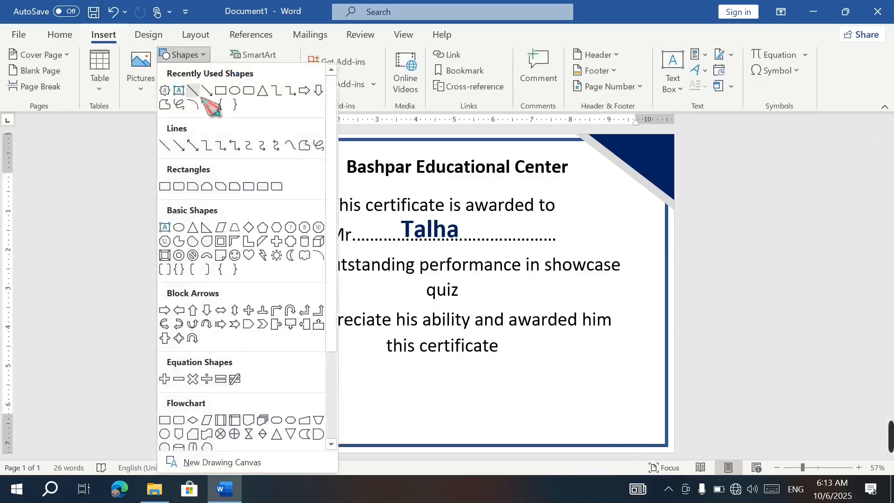
click(207, 105)
drag(357, 398, 545, 397)
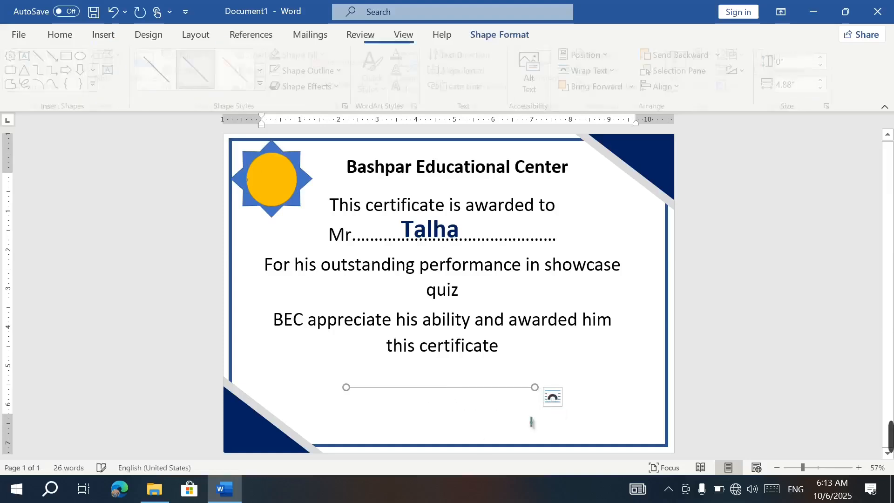
Step: Add a text box about 4.99 by 0.51 inches beneath the signature line containing "BEC Manager"
click(28, 55)
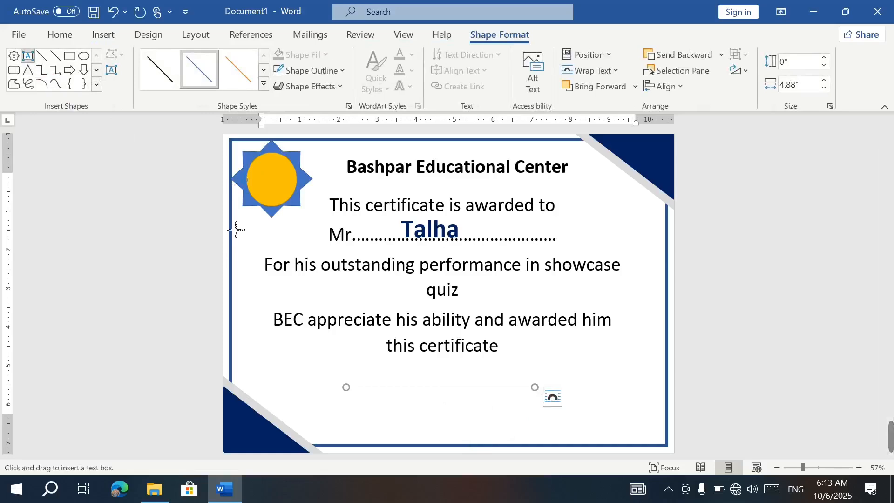
drag(371, 408, 572, 436)
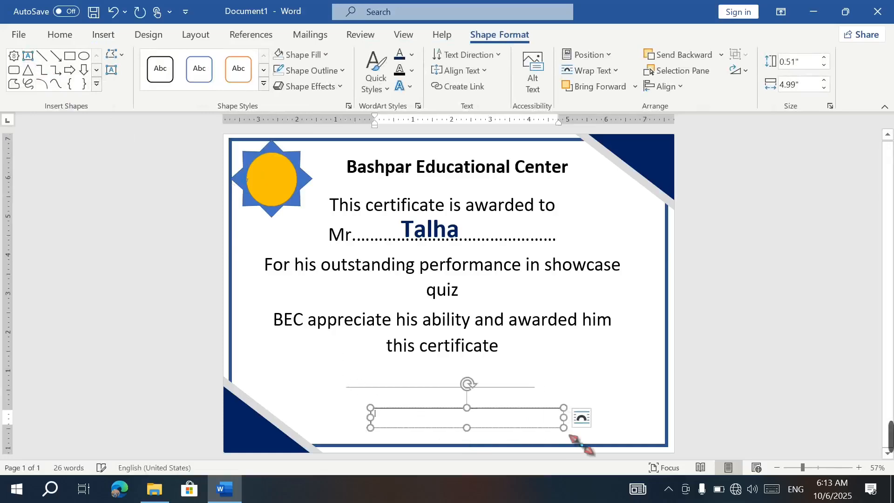
text(BEC Manager)
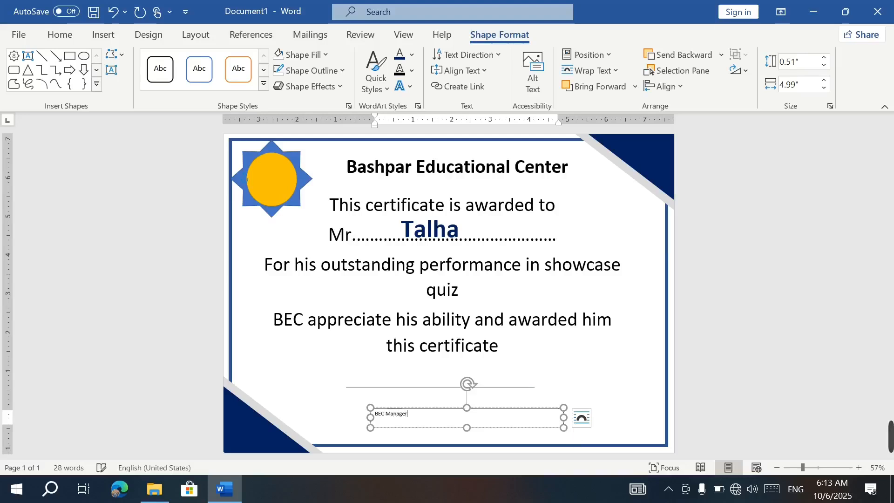
Step: Enlarge the "BEC Manager" text by three size increments and centre it in its text box
key(ctrl+a)
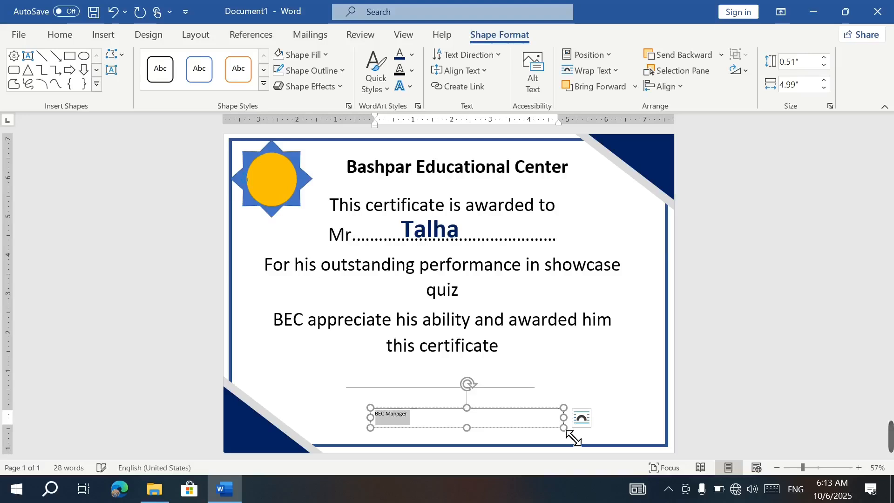
key(ctrl+bracketright)
key(ctrl+bracketright)
key(ctrl+bracketright)
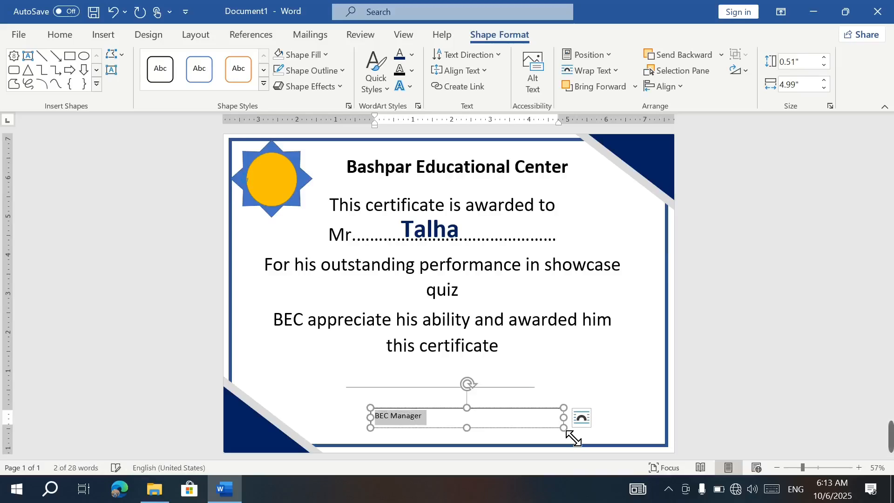
key(ctrl+e)
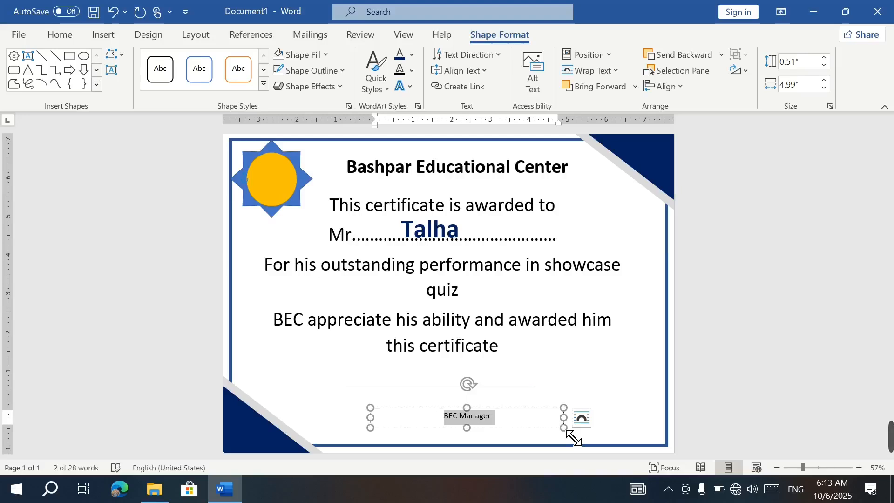
Step: Remove the fill and outline of the "BEC Manager" text box and make its text larger and bold
click(581, 418)
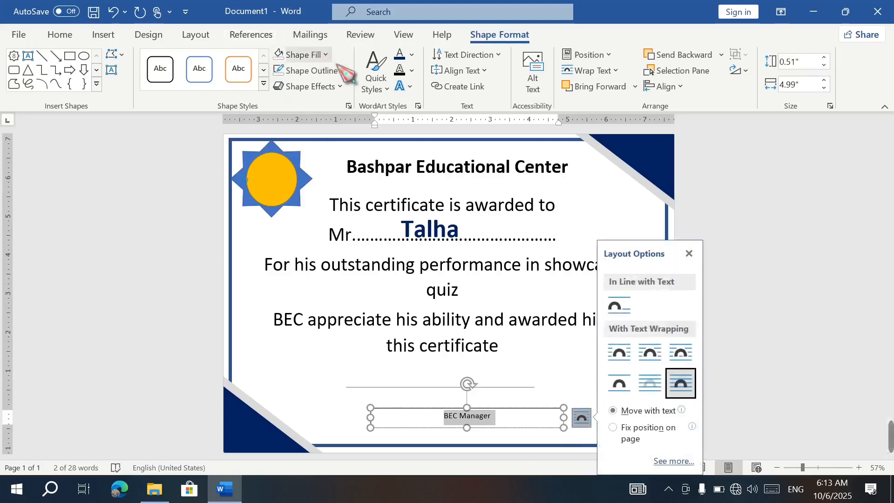
click(305, 55)
click(326, 209)
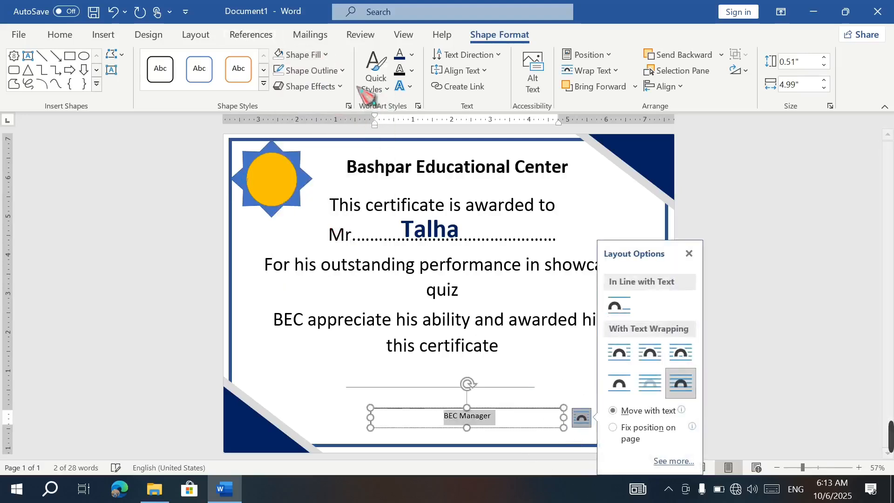
click(342, 71)
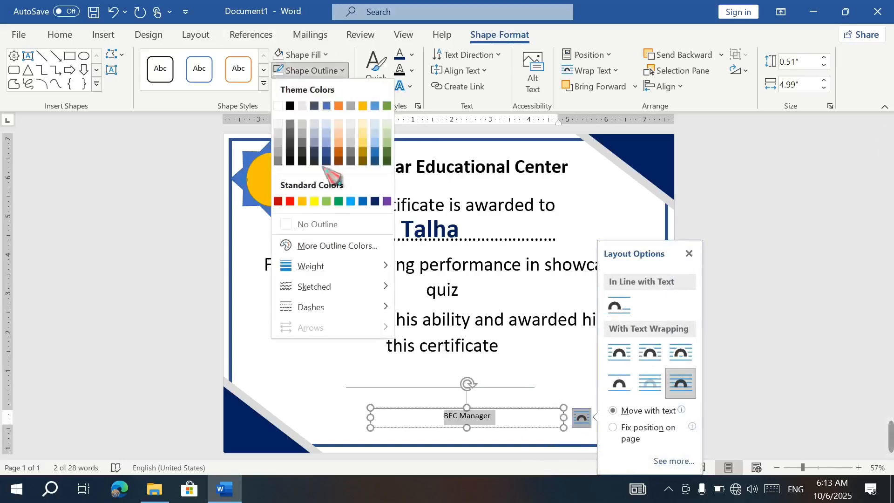
click(321, 226)
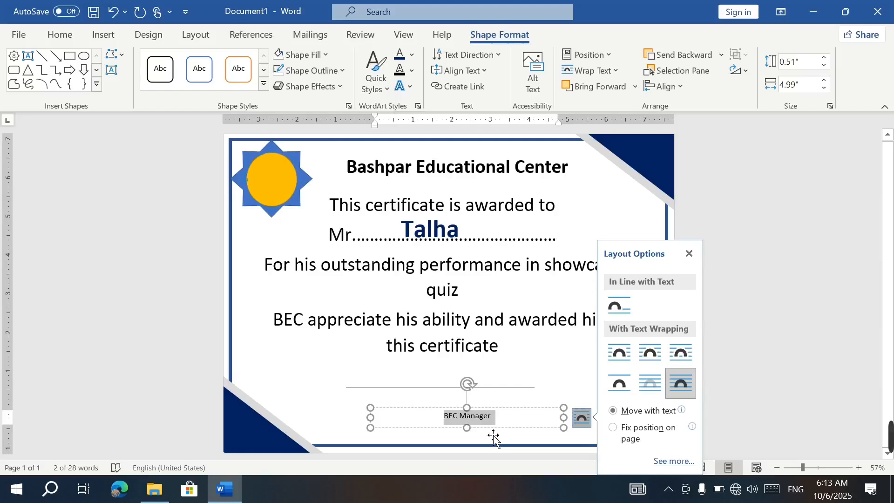
key(ctrl+shift+period)
key(ctrl+shift+period)
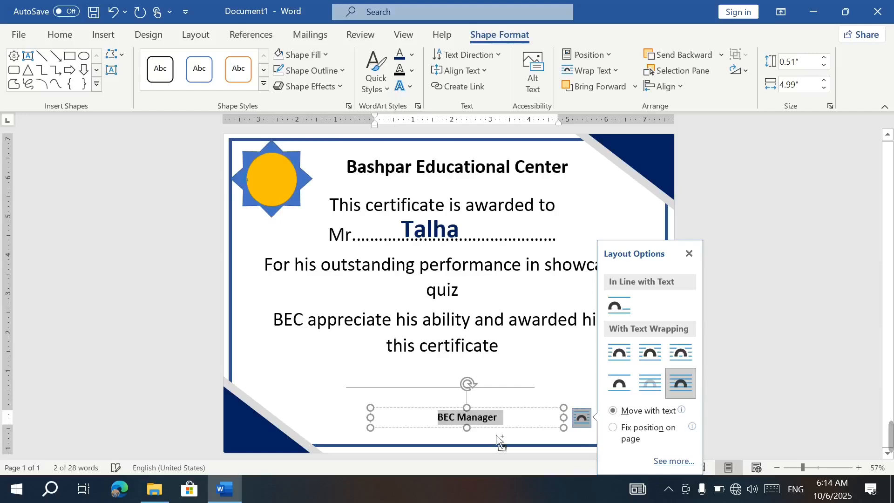
Step: Centre the "BEC Manager" label under the signature line and lower the line to just above the label
mouse_move(447, 412)
mouse_down()
mouse_move(425, 398)
mouse_move(427, 415)
mouse_move(415, 395)
mouse_move(413, 409)
mouse_up()
click(412, 395)
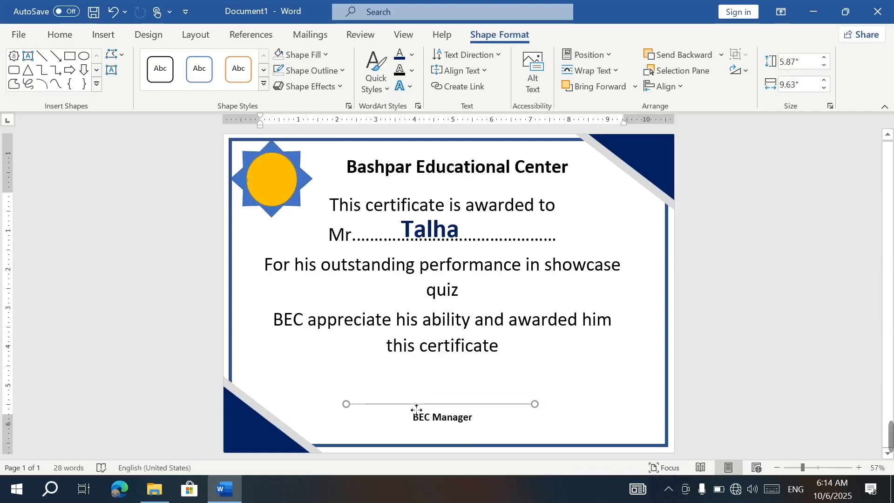
click(784, 399)
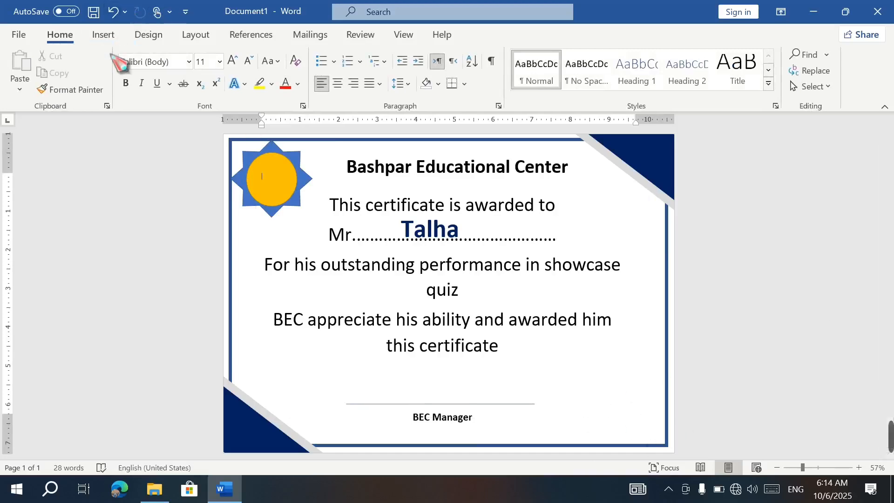
Step: Draw a circle about 2.53 by 2.41 inches over the certificate's lower-right corner
click(104, 36)
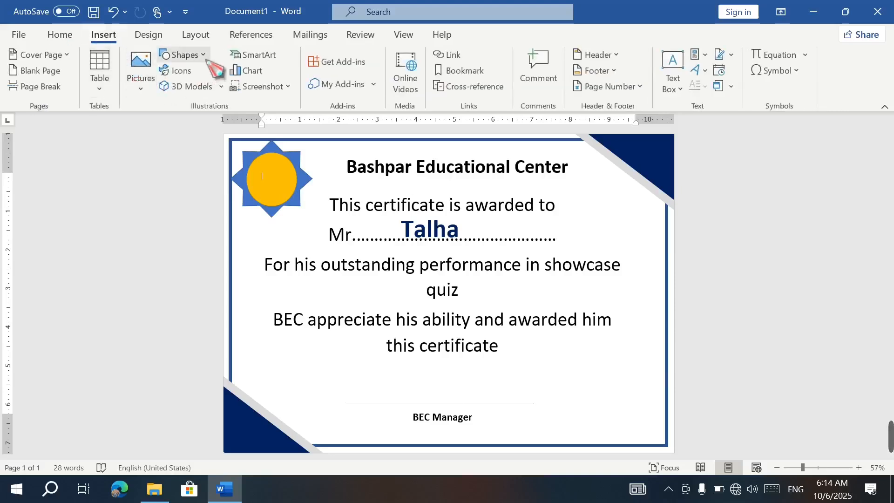
click(206, 60)
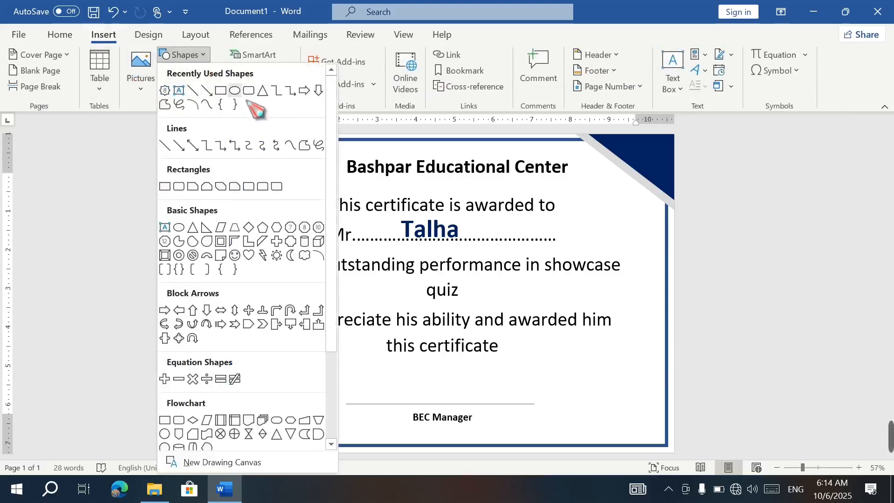
click(235, 90)
drag(602, 363, 706, 461)
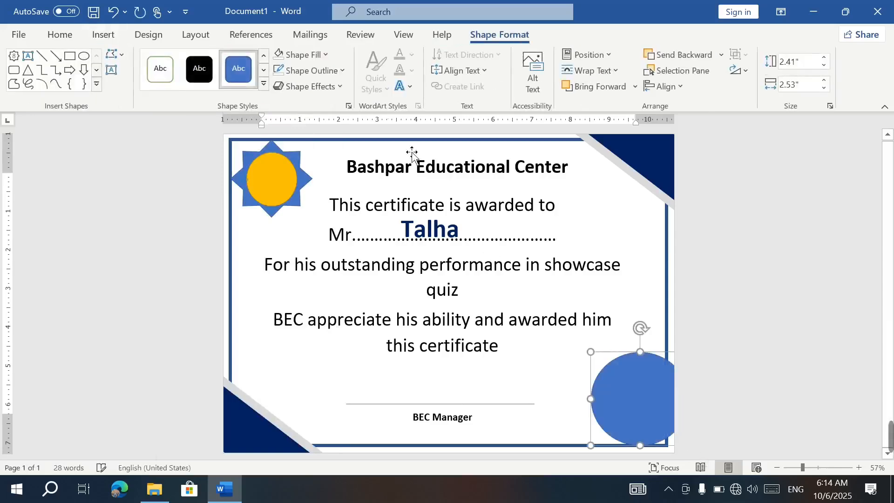
Step: Remove the corner circle's fill and colour its outline grey
click(304, 54)
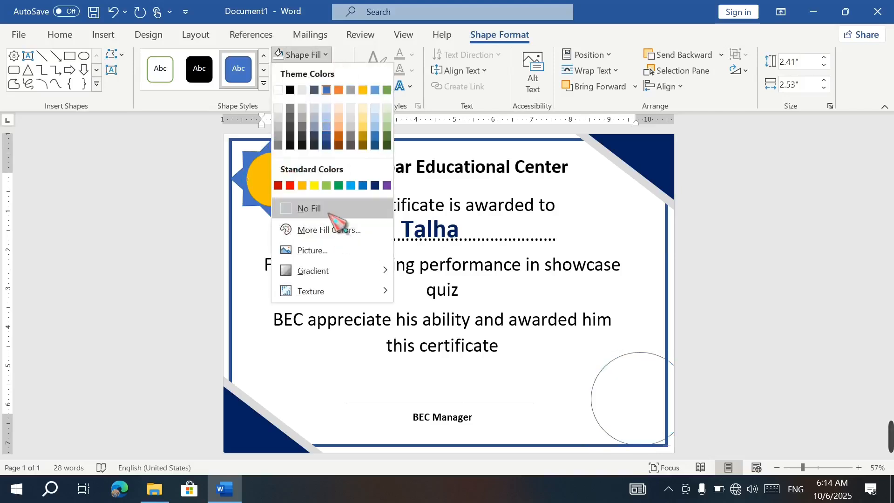
click(328, 212)
click(342, 70)
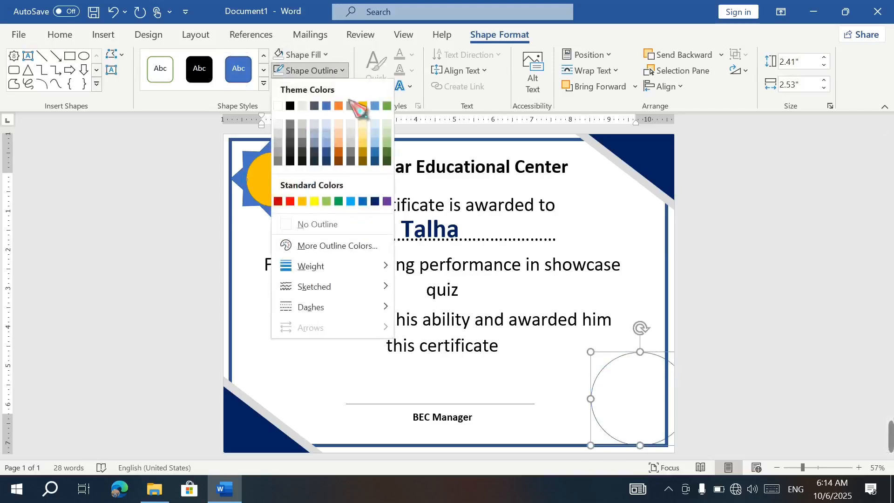
click(281, 147)
Step: Set the circle's outline weight to 6 pt and apply the wavy sketched line style
click(343, 70)
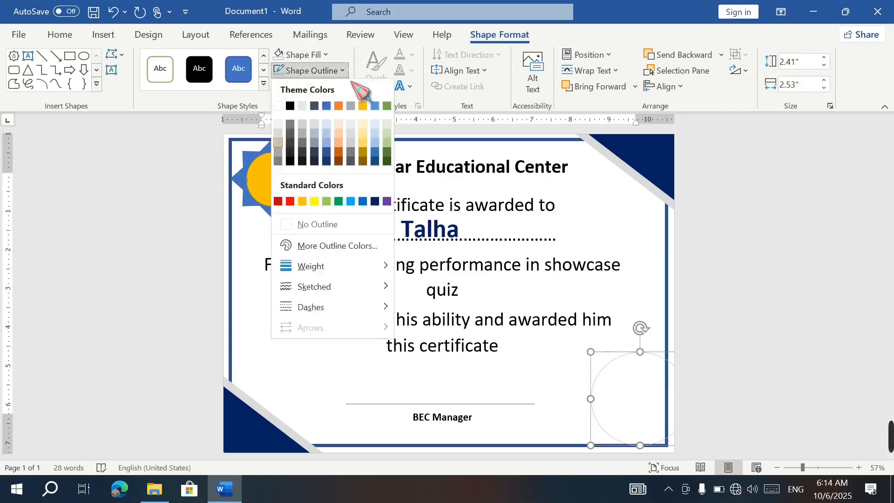
mouse_move(336, 275)
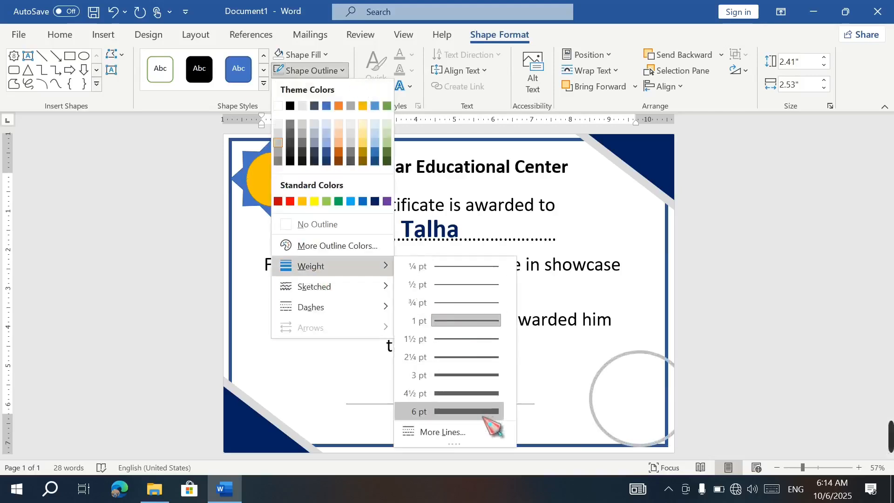
click(484, 412)
click(342, 71)
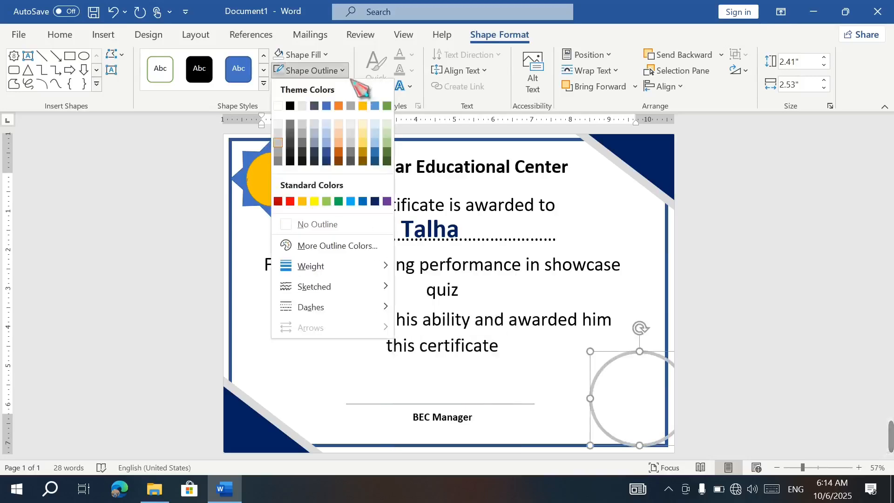
mouse_move(371, 295)
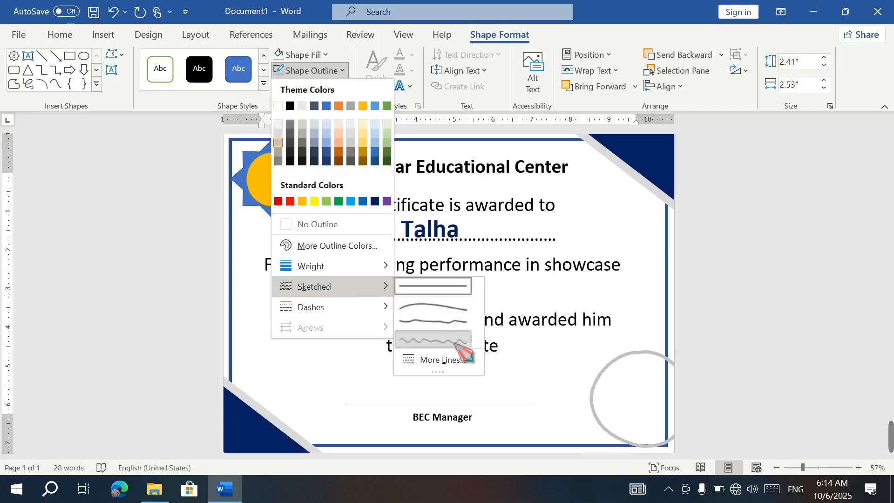
click(458, 344)
Step: Shift the circle partly off the page's lower-right corner and send it backward several levels
drag(625, 357, 664, 380)
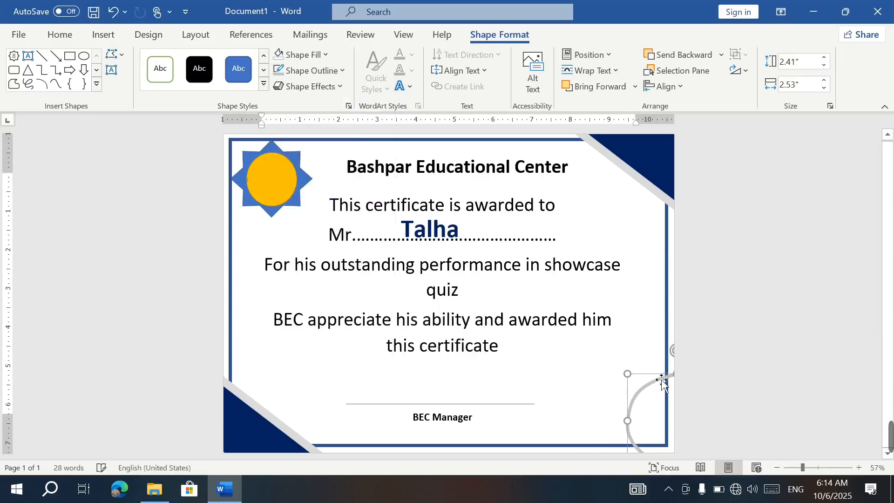
click(701, 60)
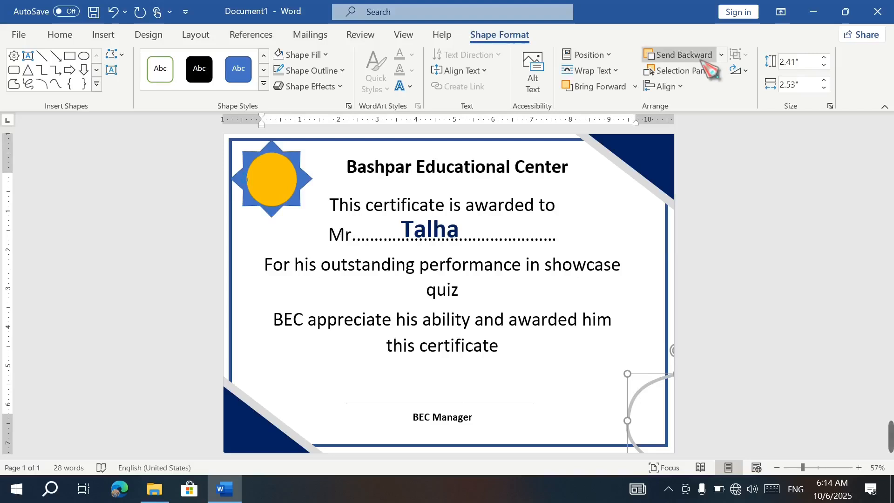
click(702, 59)
click(701, 60)
click(702, 59)
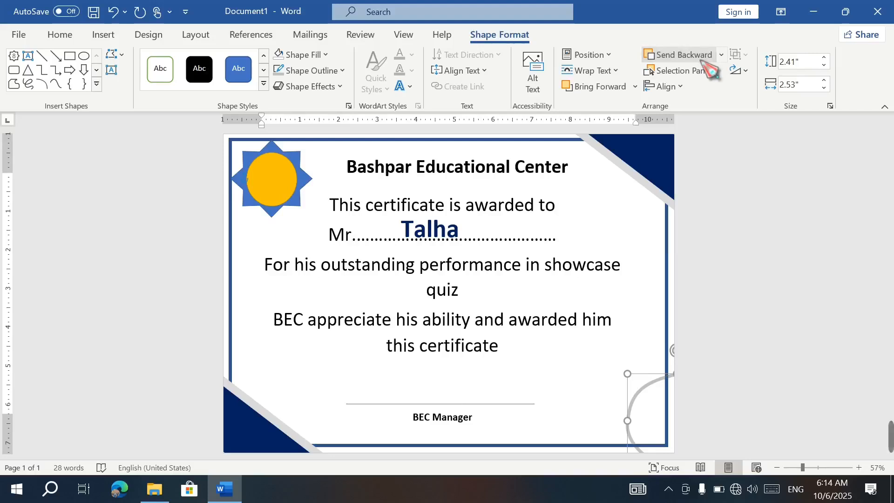
Step: Change the circle's outline to a paler grey and deselect the circle
click(343, 71)
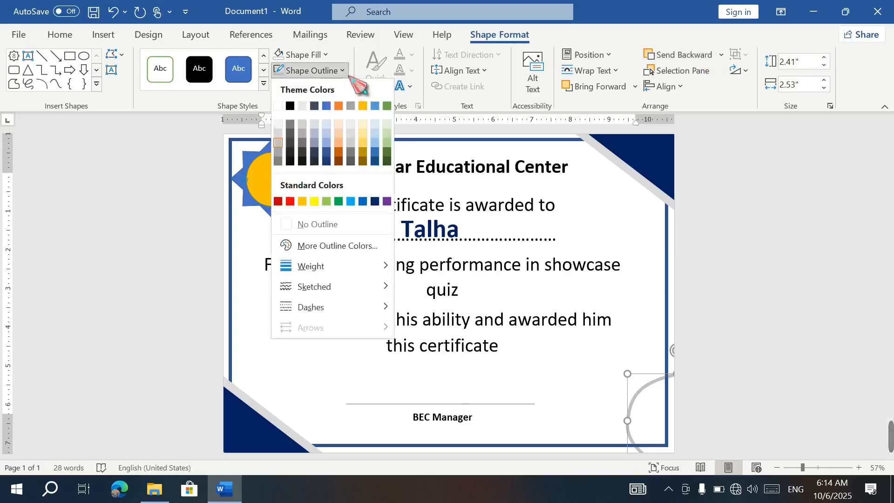
click(284, 134)
click(634, 301)
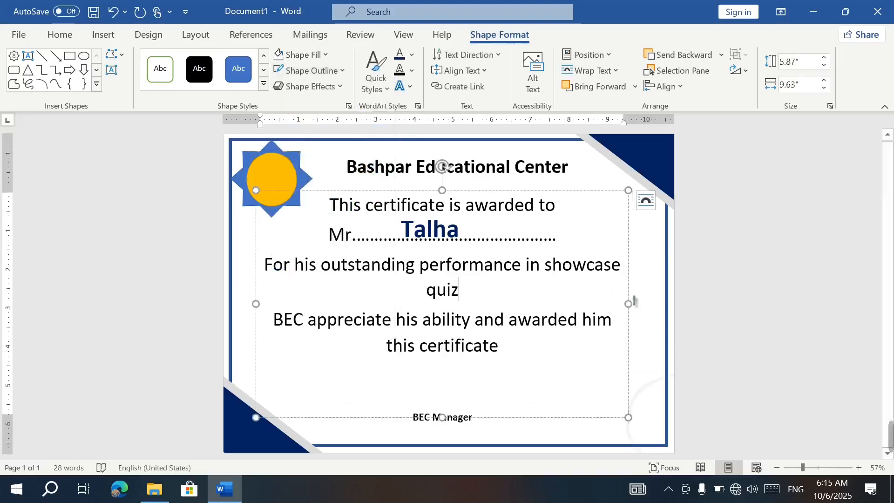
Step: Duplicate the circle twice, enlarging the copies to about 3.14 by 3.09 and 3.7 by 3.71 inches as surrounding rings
click(661, 394)
drag(665, 396, 675, 404)
key(ctrl+z)
key(ctrl+z)
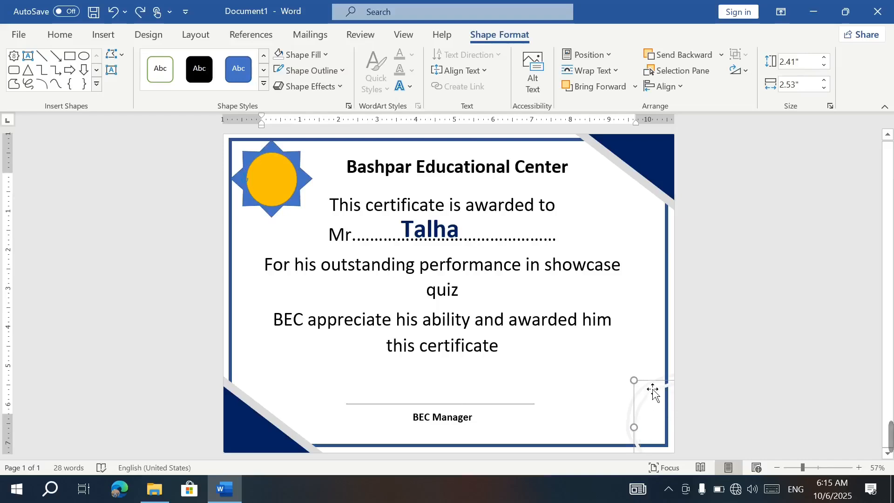
drag(650, 395, 623, 368)
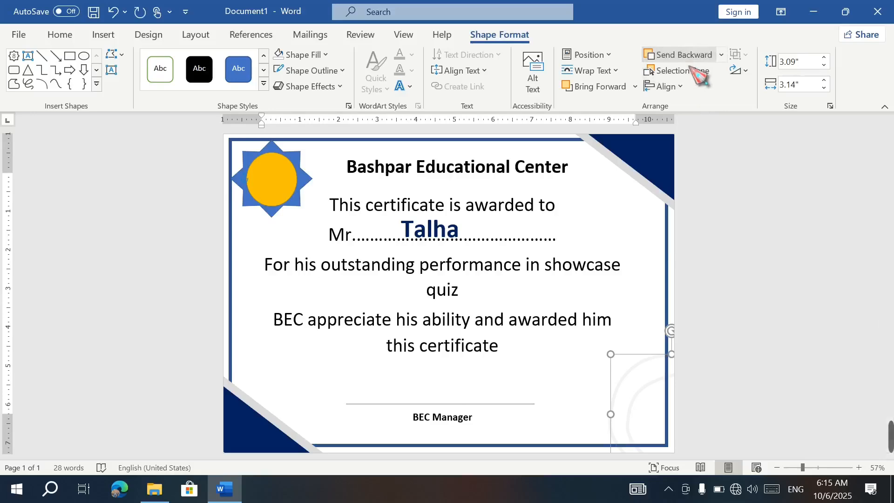
key(ctrl+d)
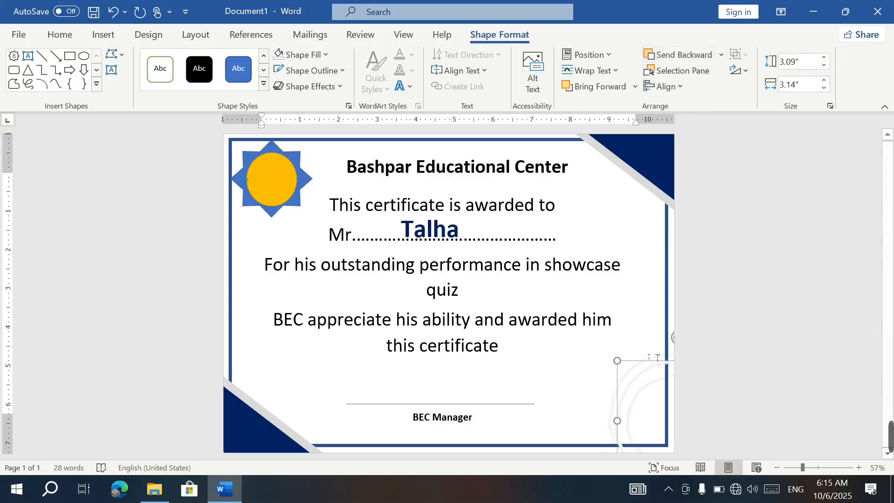
drag(628, 372, 606, 348)
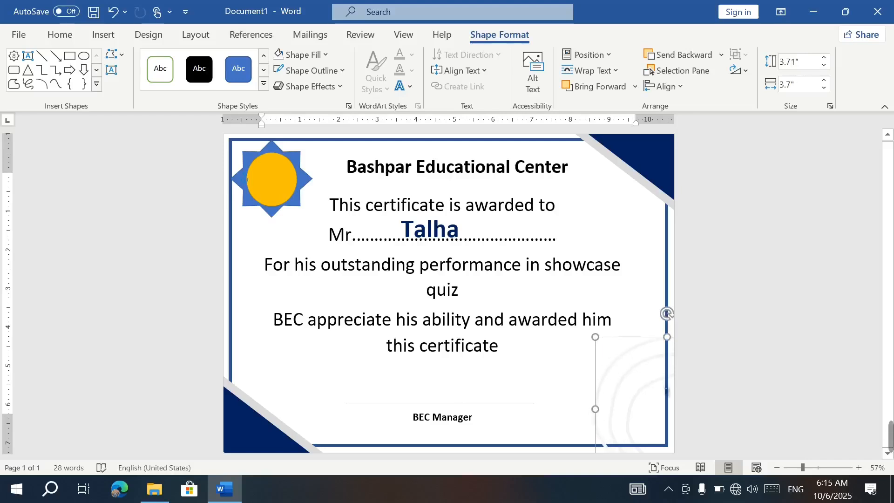
Step: Add another ring copy about 2.59 by 2.92 inches inside the smallest corner ring and deselect it
key(ctrl+z)
drag(620, 360, 653, 391)
drag(655, 387, 656, 388)
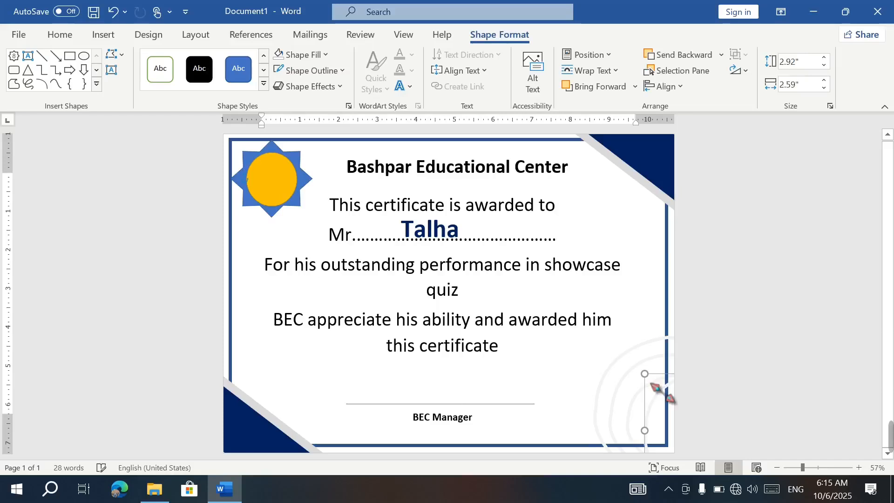
click(659, 291)
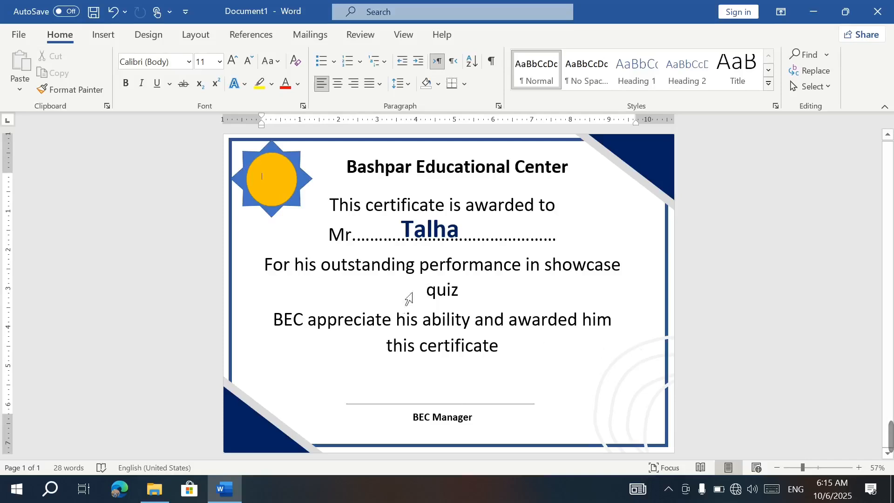
Step: Close the certificate document without saving its changes
click(103, 36)
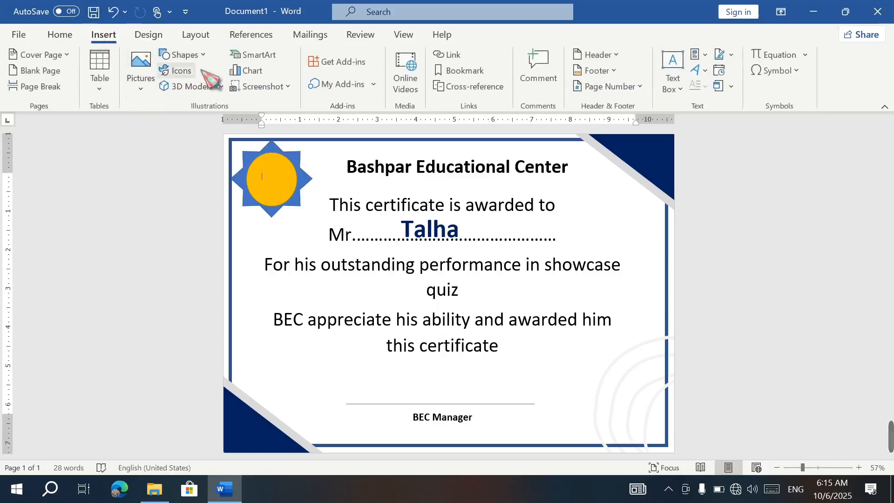
click(877, 11)
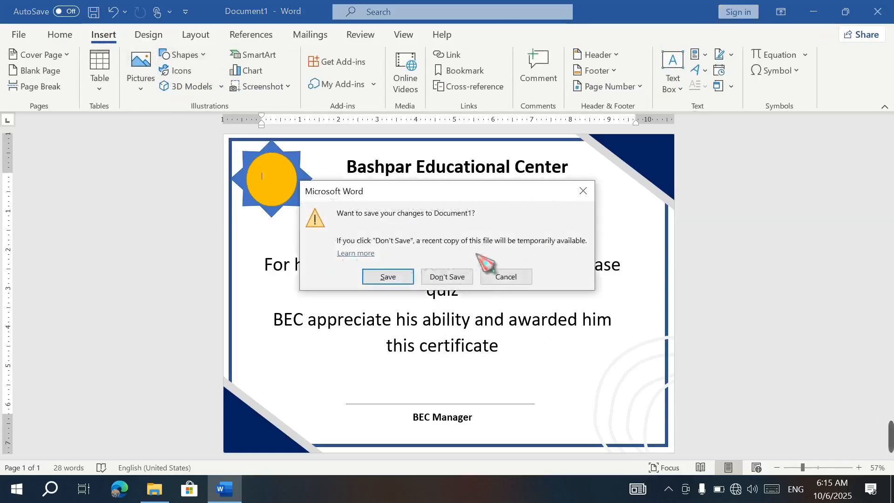
click(470, 278)
mouse_move(891, 437)
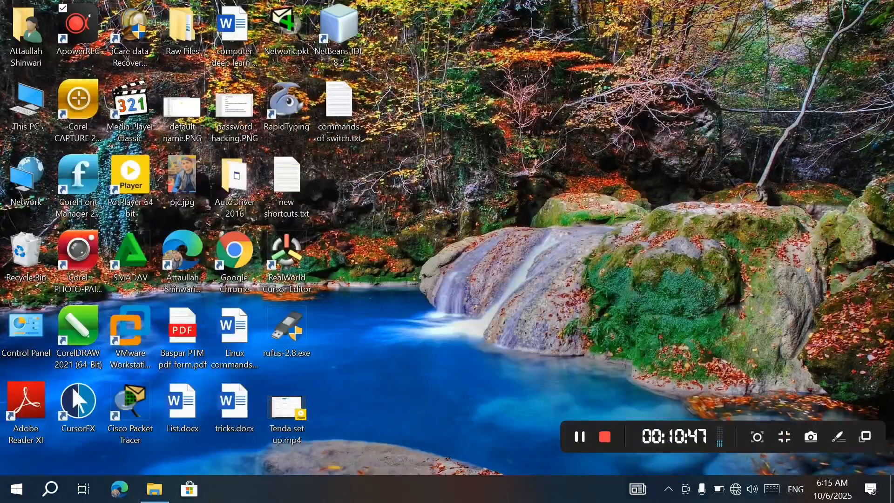